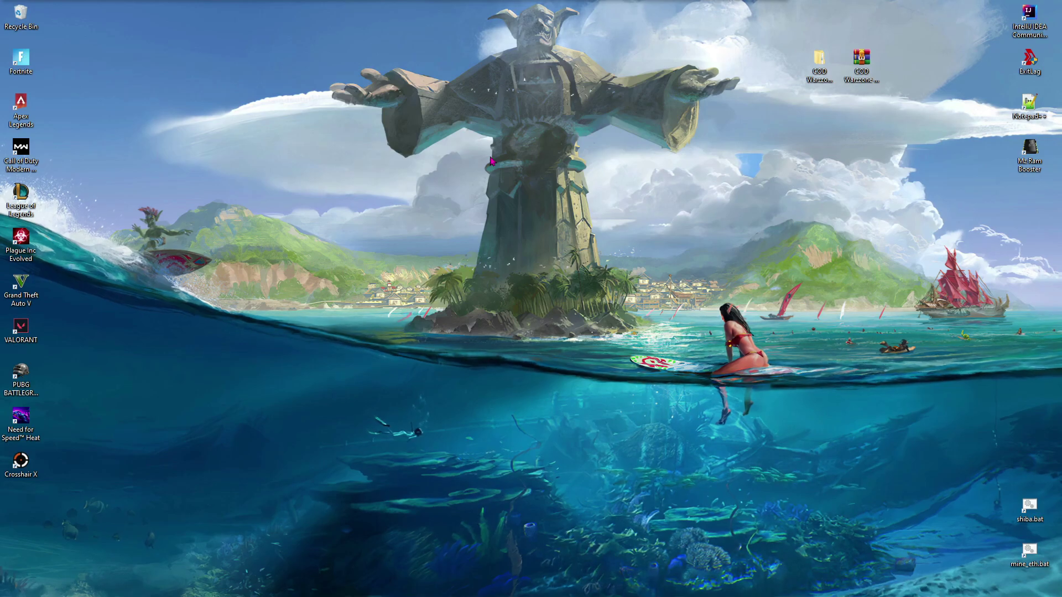
# Search 'create' from Start and confirm protection settings for the Local Disk (C:) drive
pyautogui.press('super')
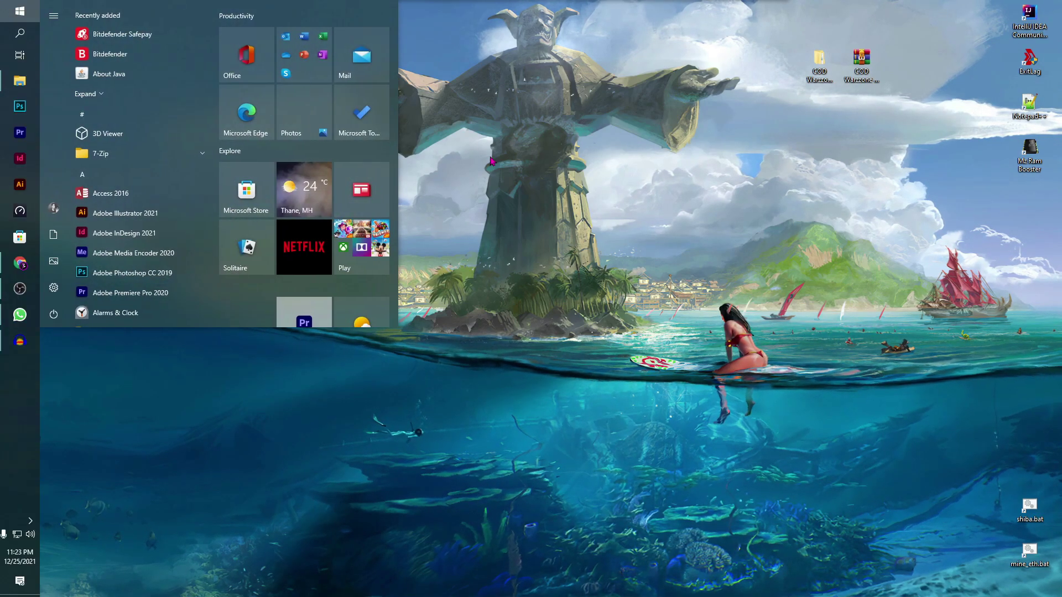
pyautogui.write('create \\')
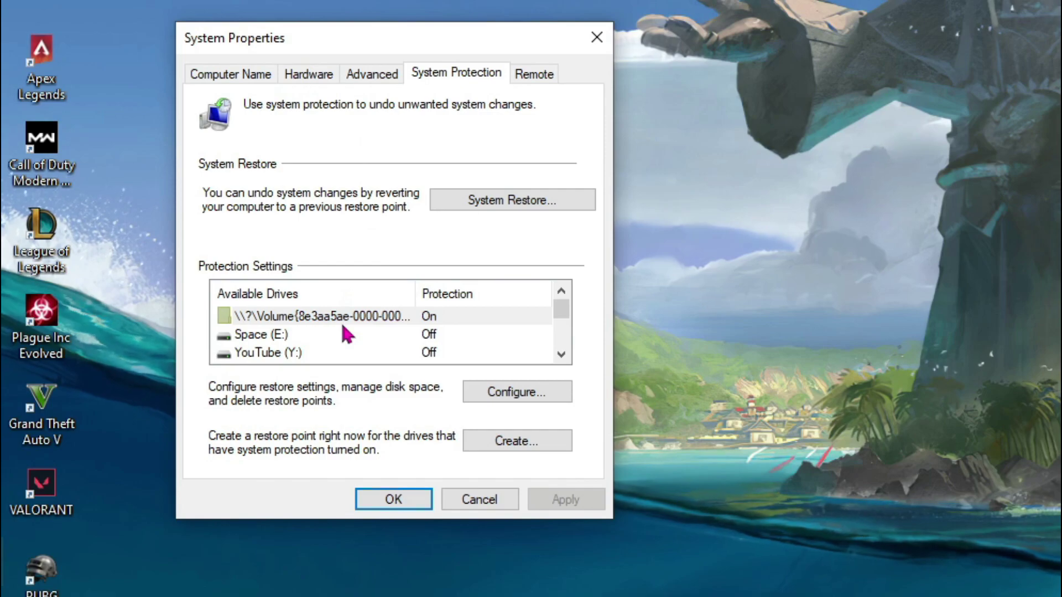
pyautogui.scroll(-2, 341, 320)
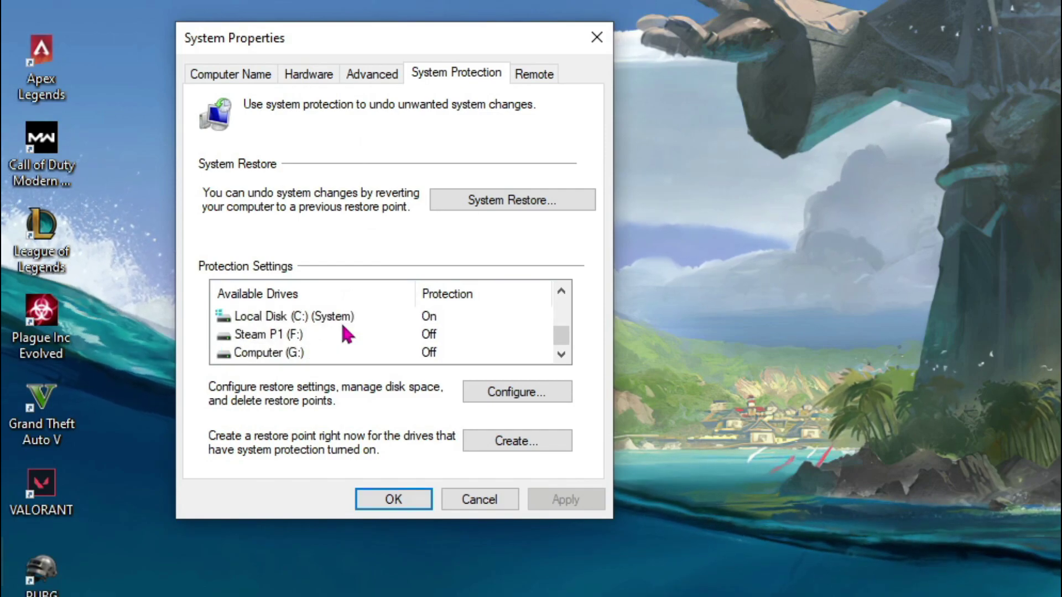
pyautogui.click(303, 321)
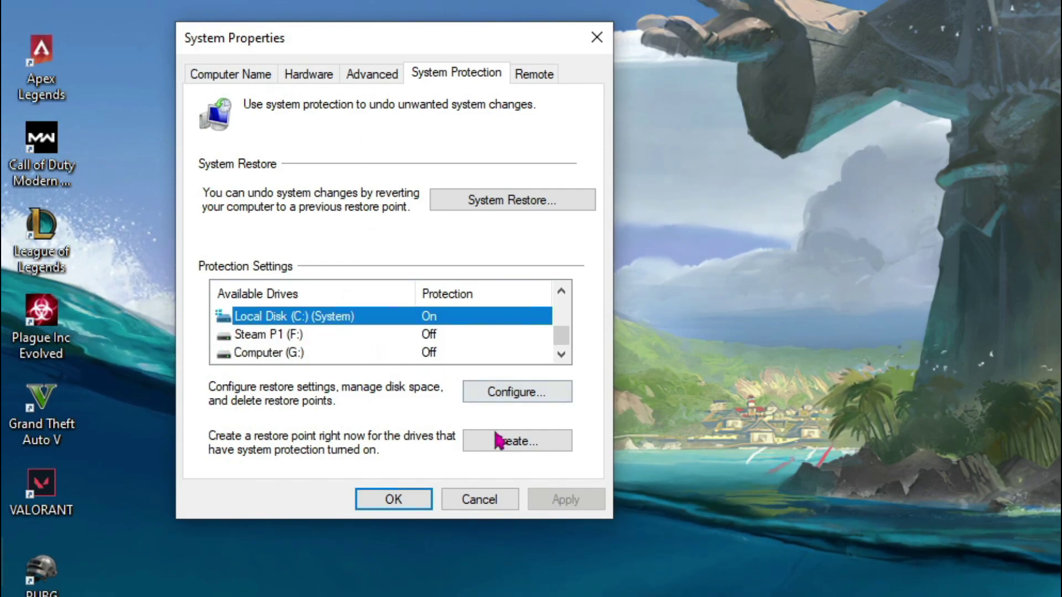
pyautogui.click(516, 391)
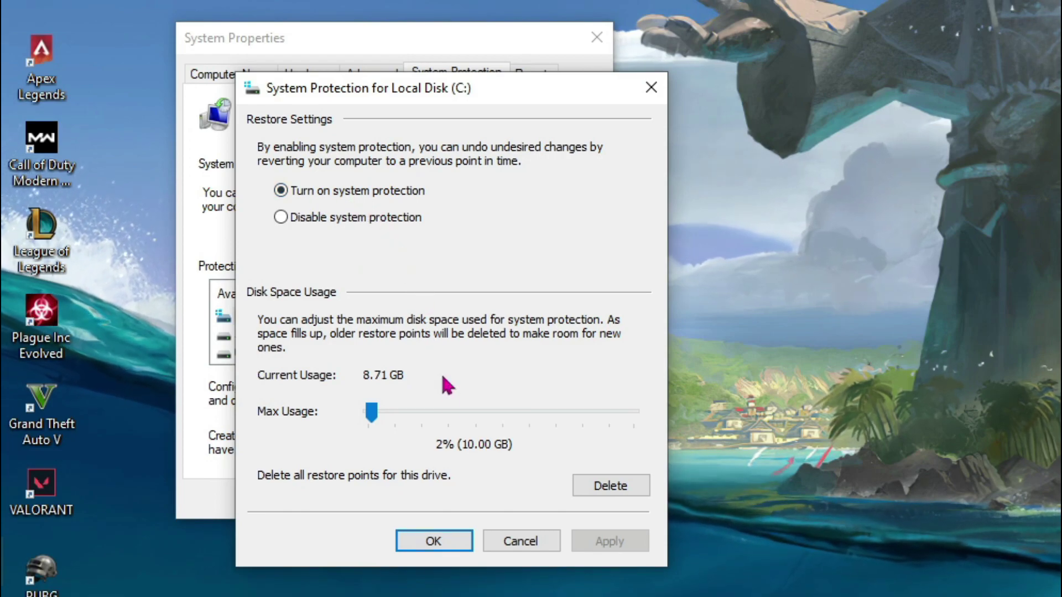
pyautogui.click(434, 541)
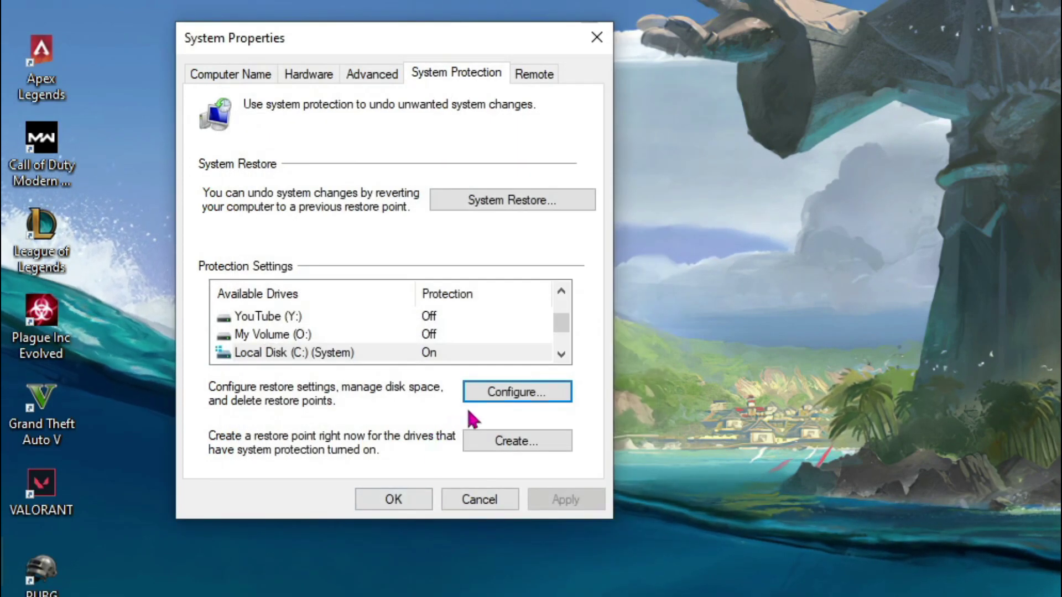
# Create a new restore point named MW
pyautogui.click(520, 442)
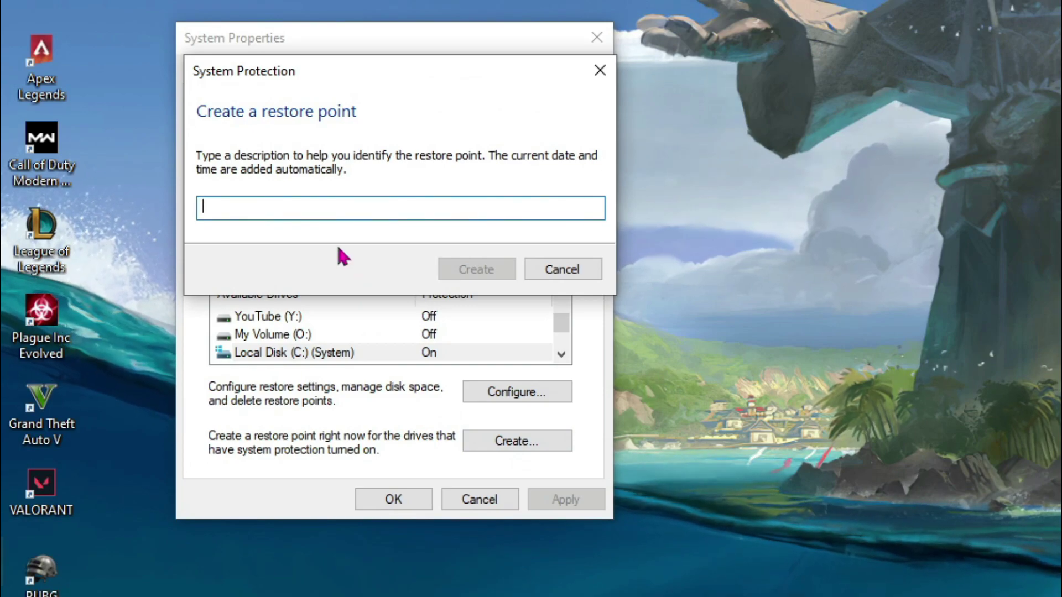
pyautogui.write('MW')
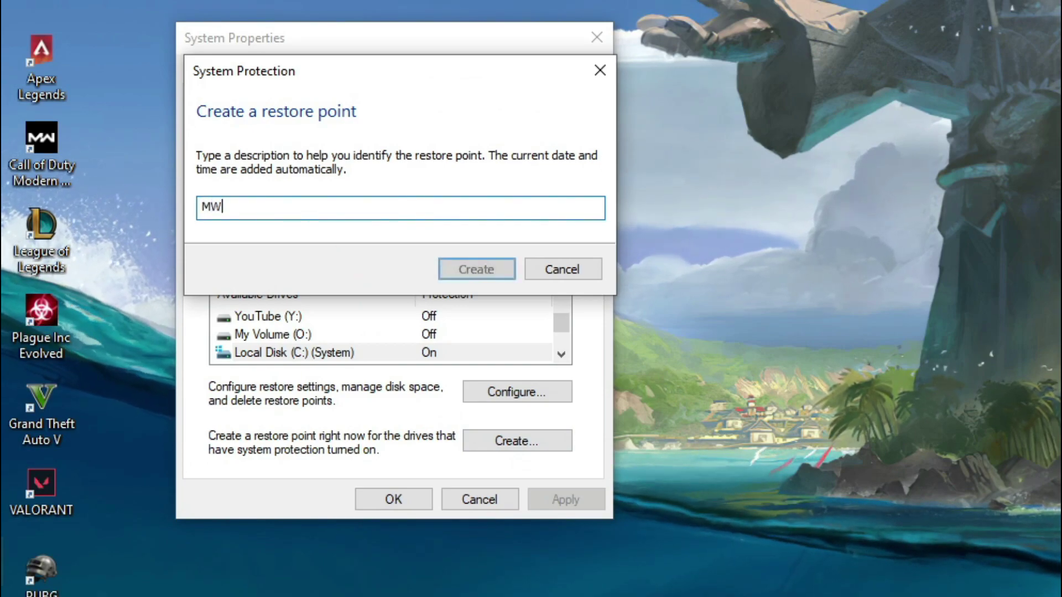
pyautogui.click(486, 271)
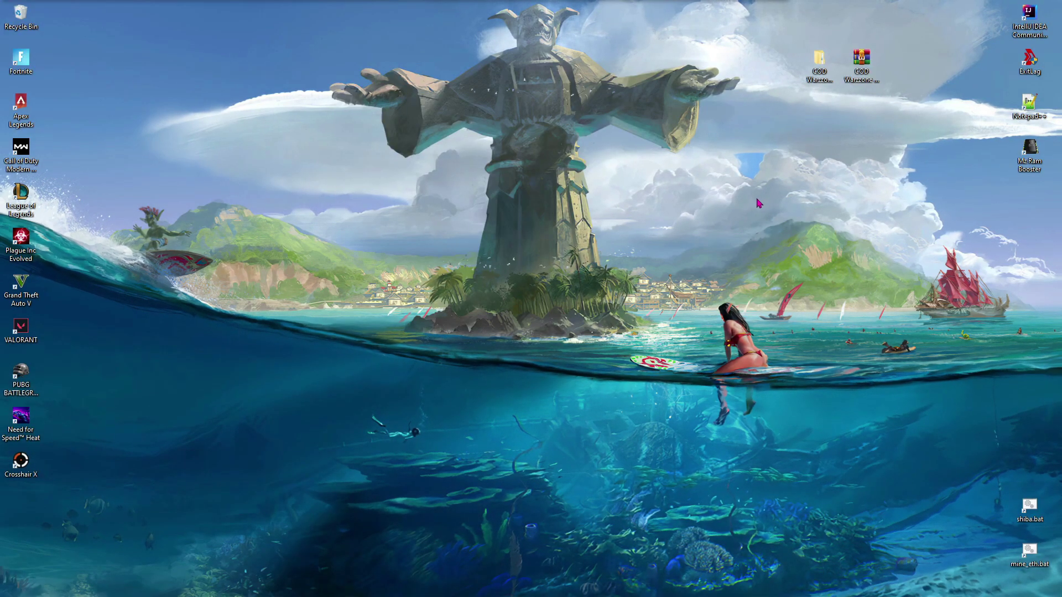
# Open the COD Warzone FPS Pack's 1 - Registry Tweaks folder and inspect CpuPriorityClass.reg
pyautogui.doubleClick(819, 60)
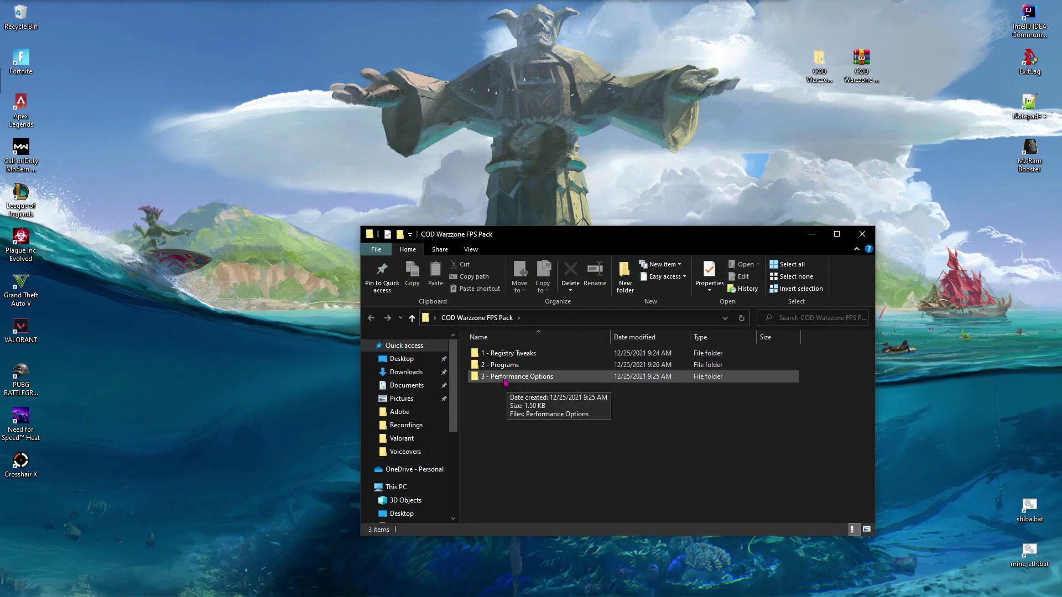
pyautogui.click(521, 378)
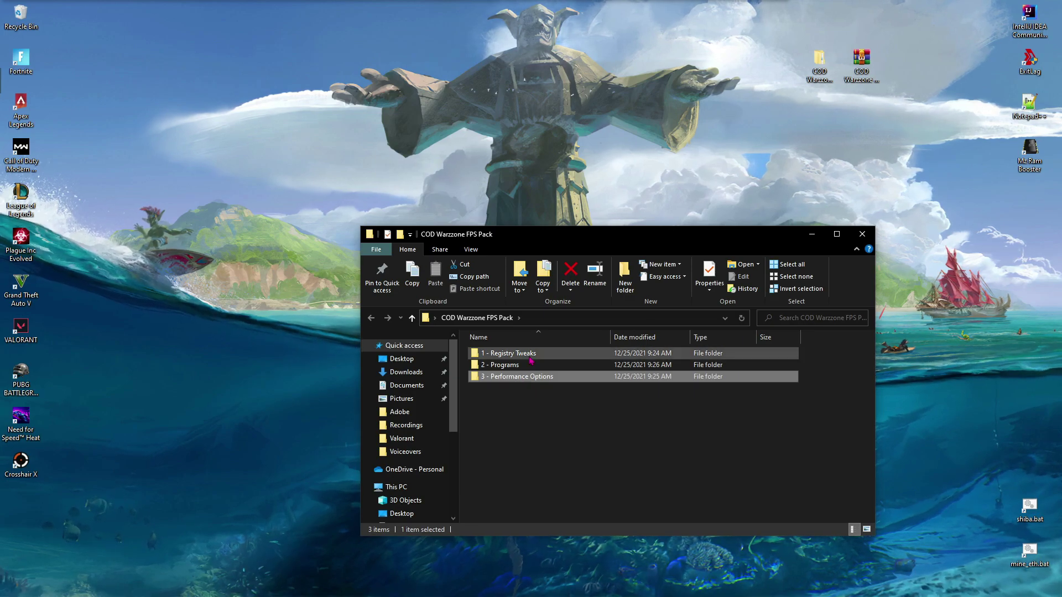
pyautogui.doubleClick(529, 358)
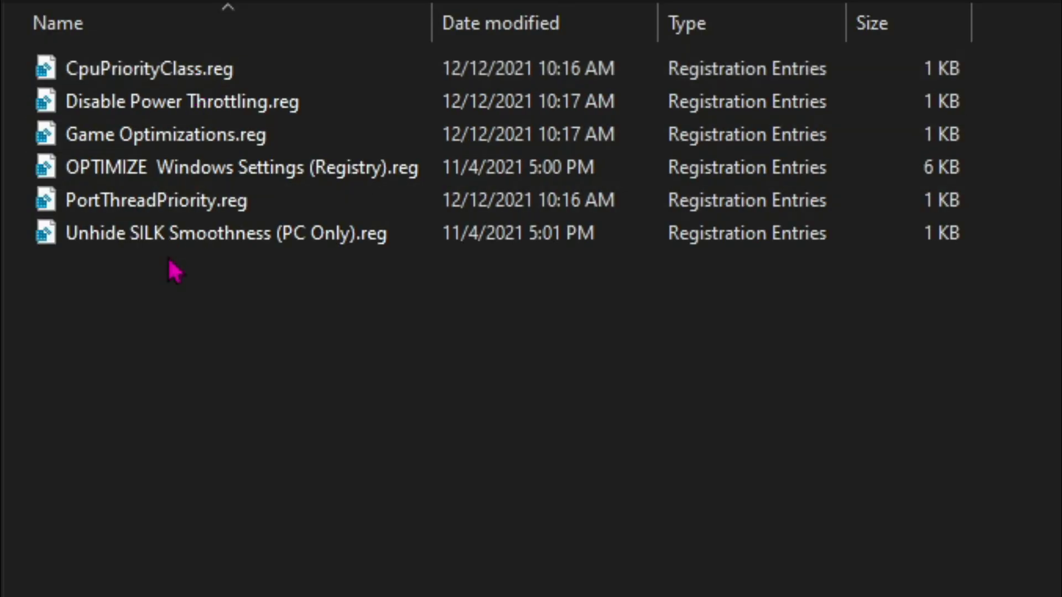
pyautogui.click(196, 81)
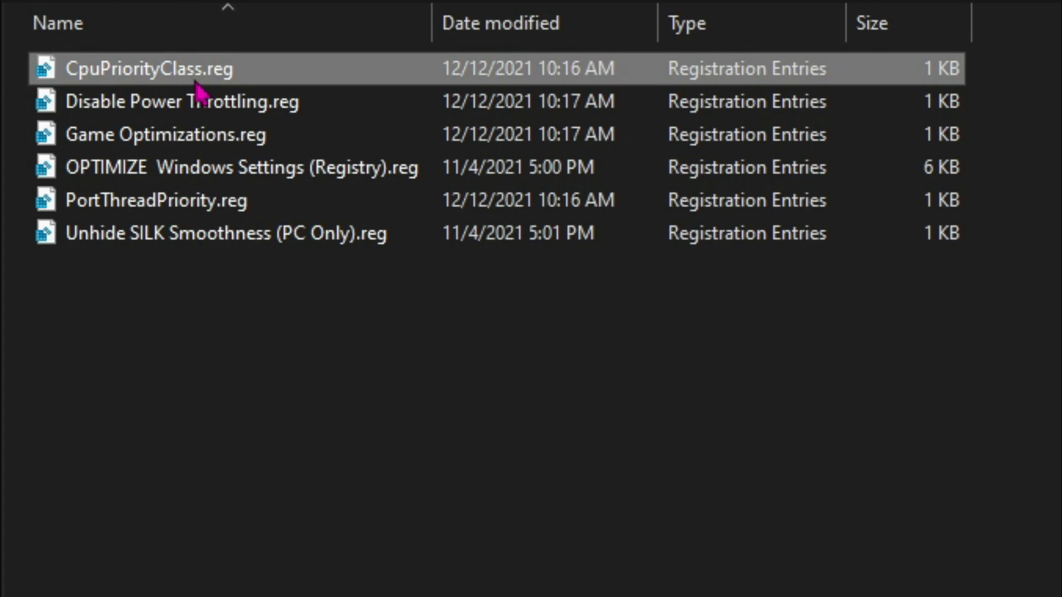
pyautogui.rightClick(195, 81)
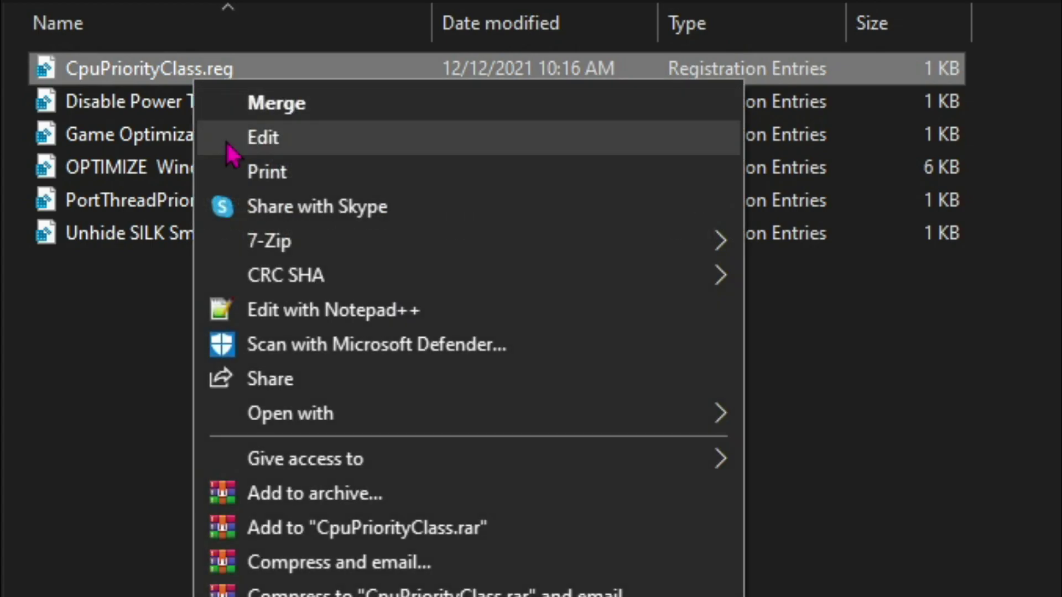
pyautogui.click(422, 138)
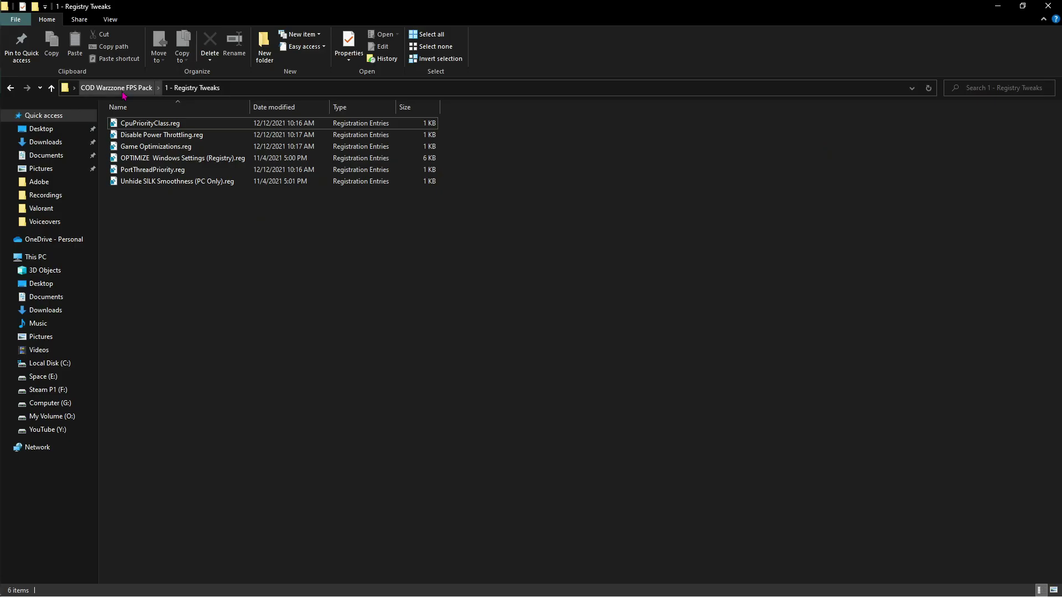
# Go back to the pack folder, open 2 - Programs and select MzRamBooster.exe
pyautogui.click(124, 93)
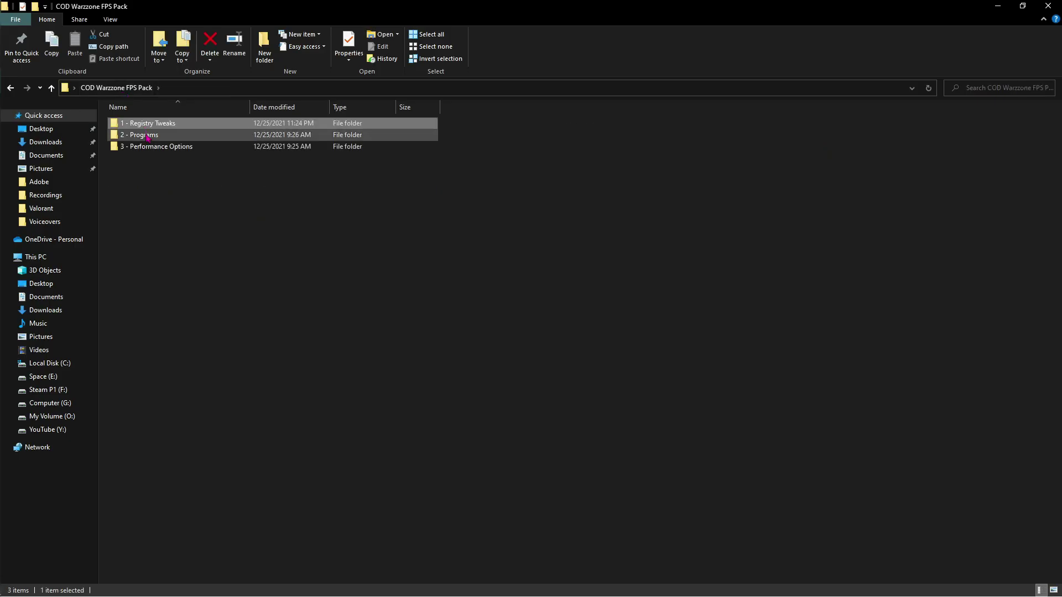
pyautogui.doubleClick(147, 135)
pyautogui.press('Down')
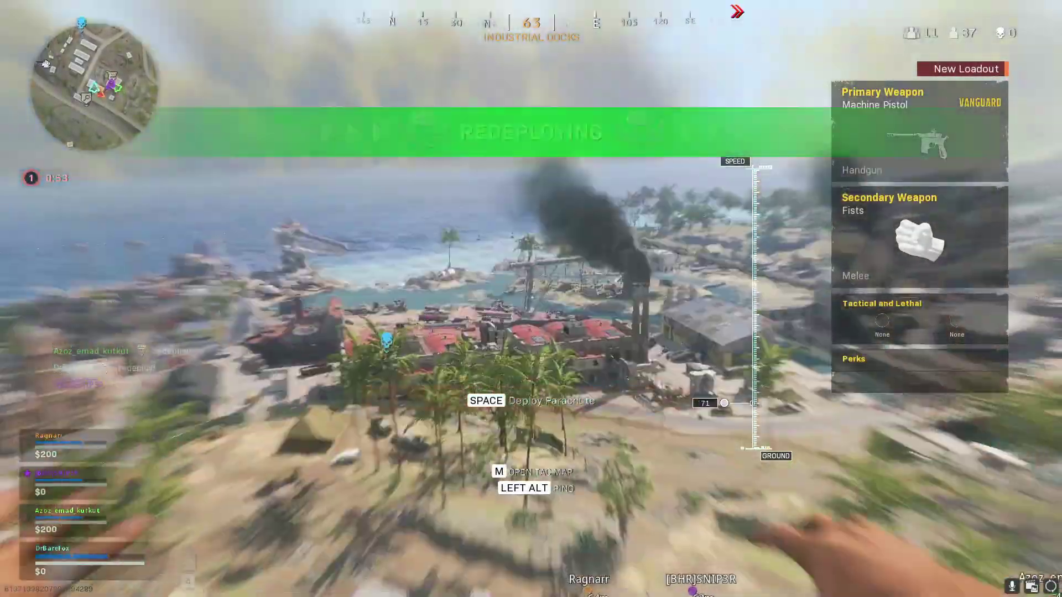
pyautogui.press('space')
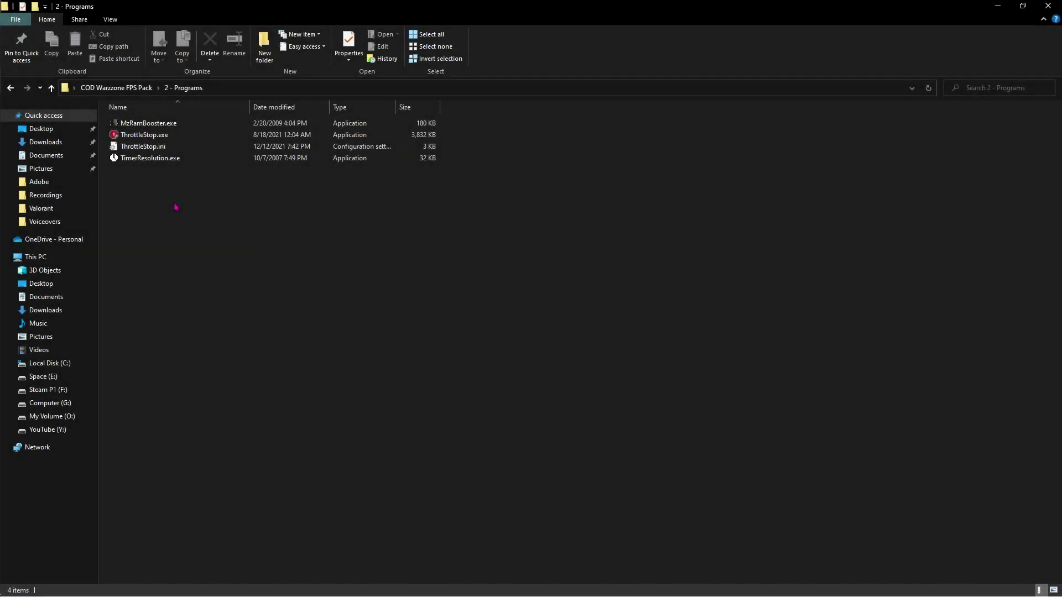
# Launch Mz Ram Booster and apply Disable NTFS Last Access Update, dismissing the privilege error
pyautogui.click(139, 127)
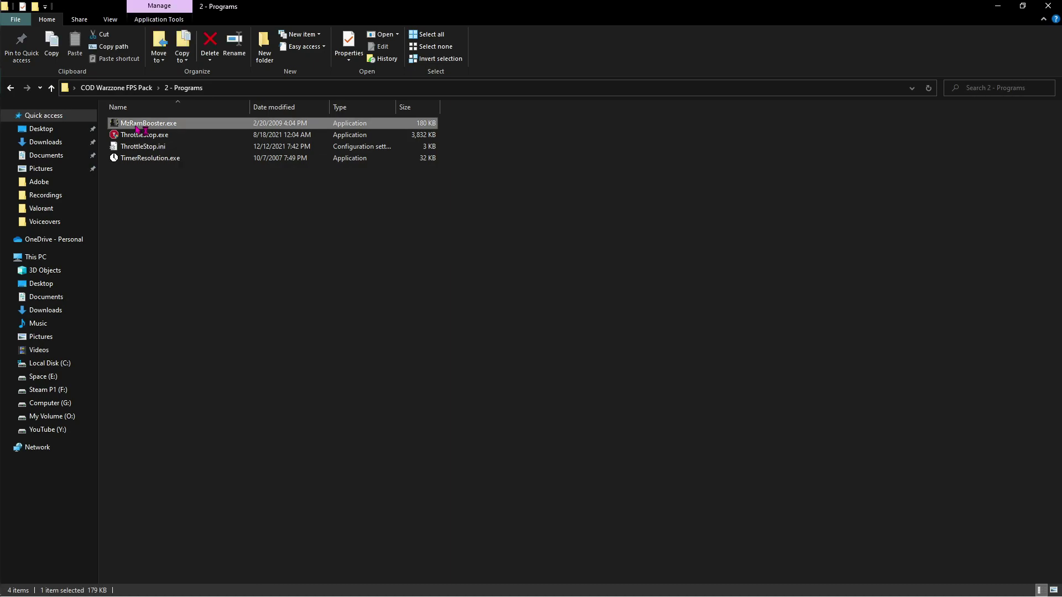
pyautogui.doubleClick(138, 125)
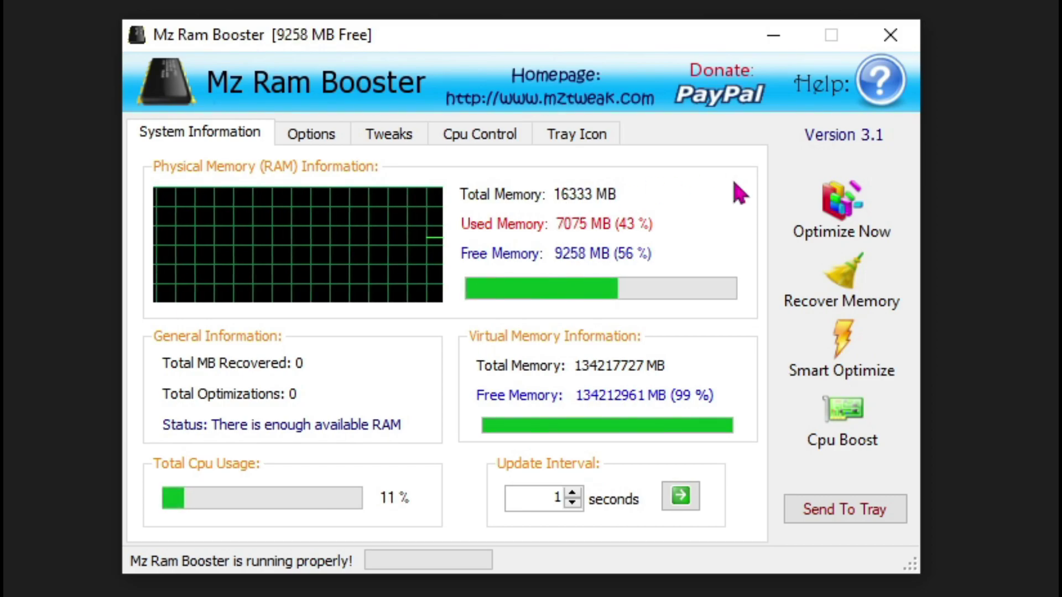
pyautogui.click(400, 141)
pyautogui.click(183, 209)
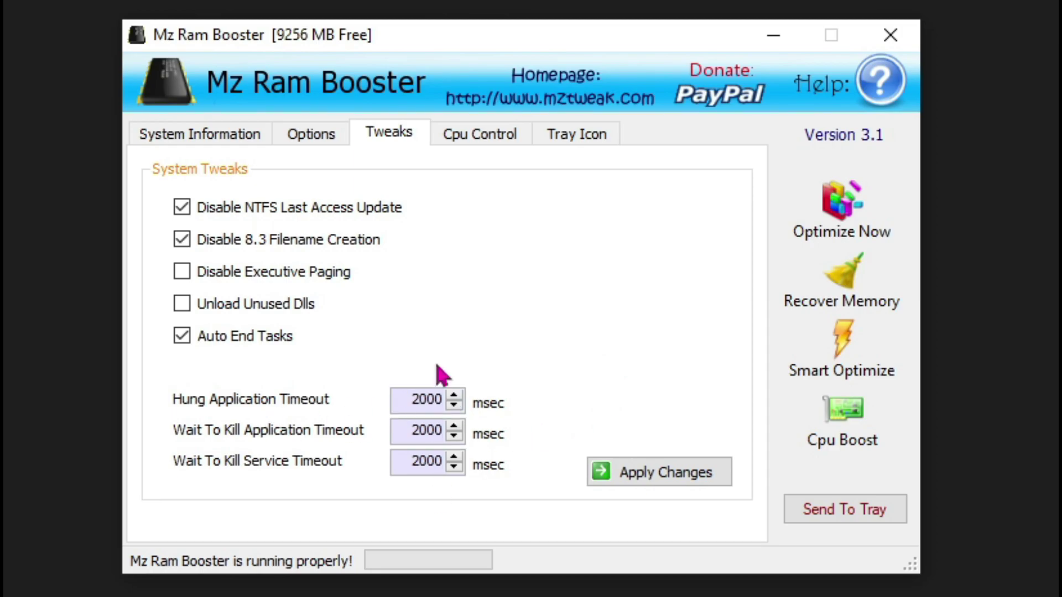
pyautogui.click(670, 483)
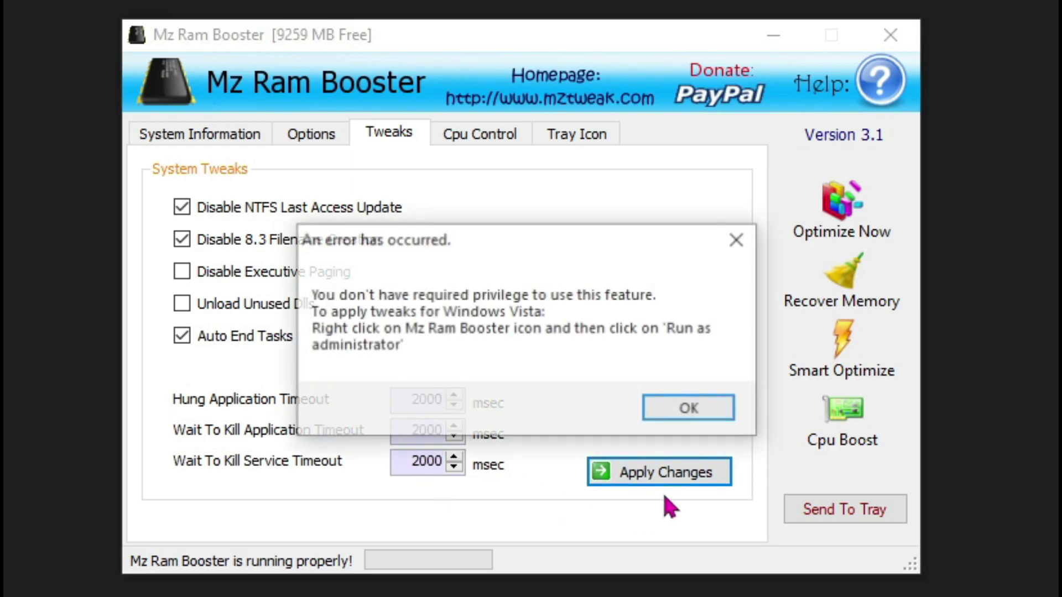
pyautogui.click(685, 408)
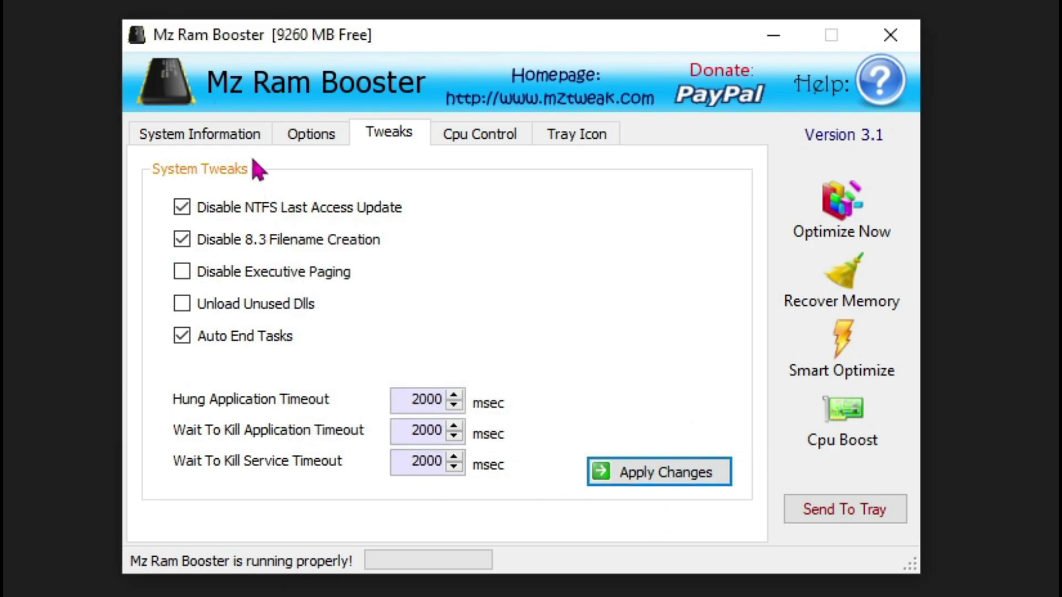
# Apply the memory optimization options (auto-optimize below 2500 MB, target 8000 MB) and minimize the tool
pyautogui.click(315, 138)
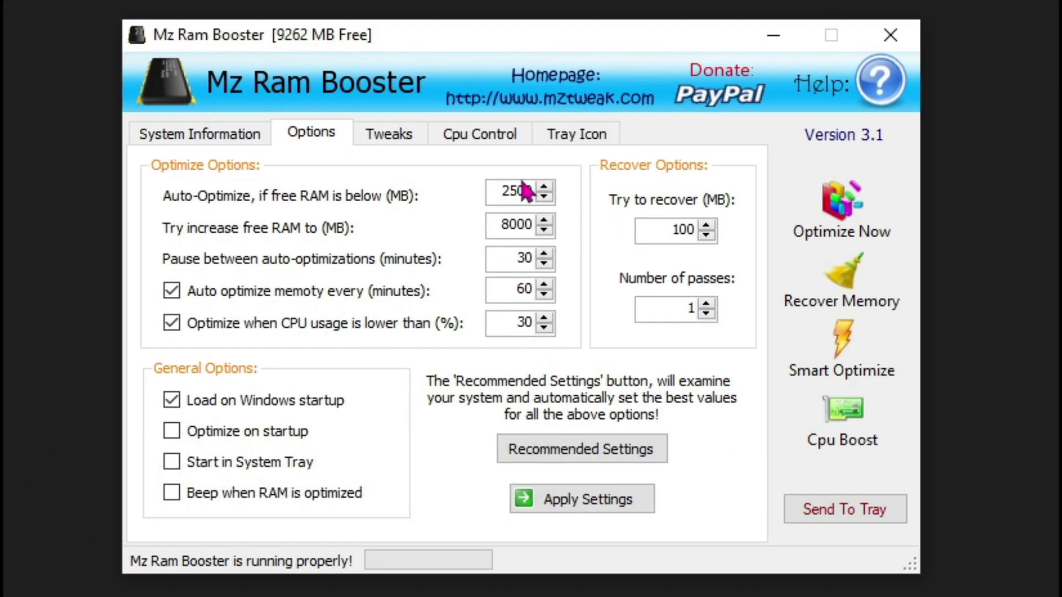
pyautogui.click(586, 515)
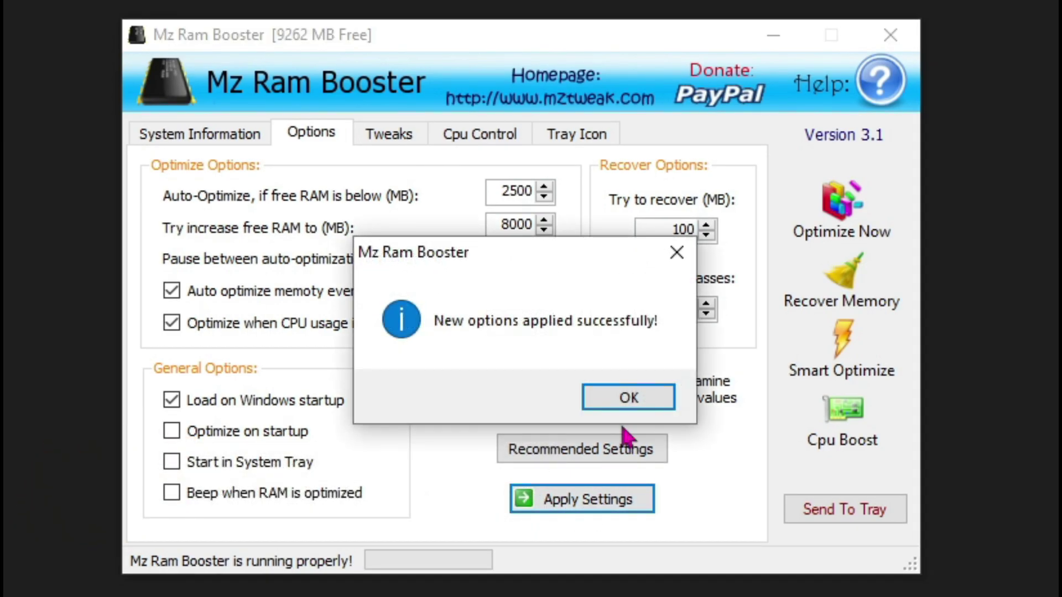
pyautogui.click(629, 403)
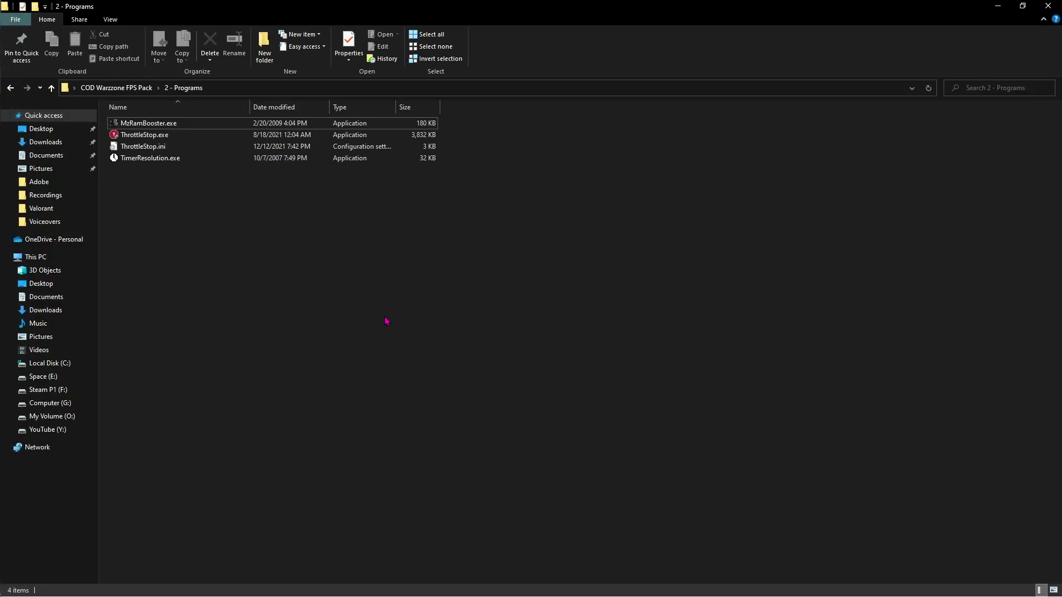
pyautogui.click(17, 366)
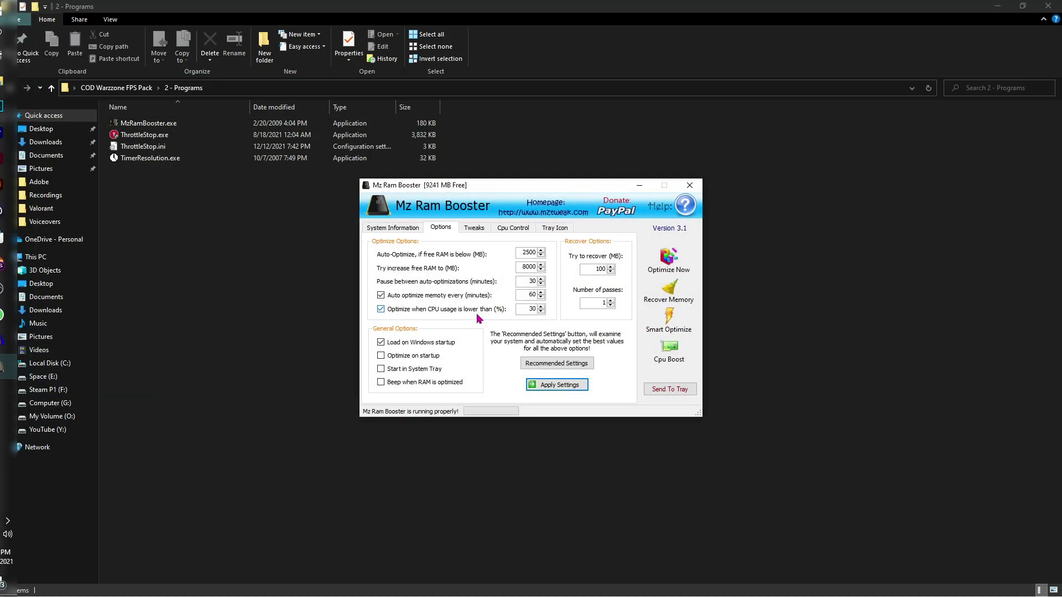
pyautogui.click(640, 186)
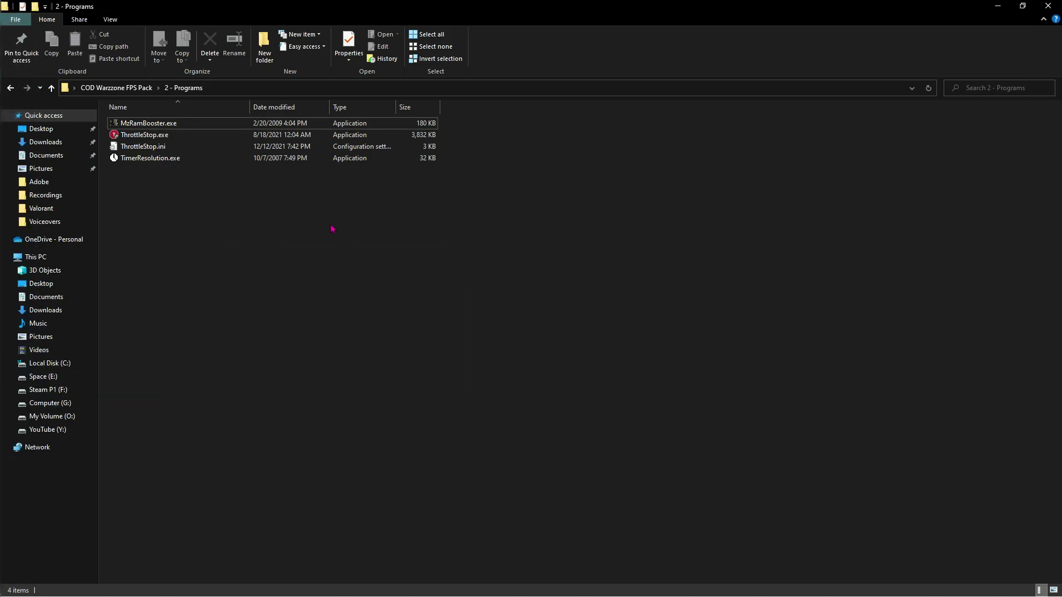
# Turn ThrottleStop on in High Performance mode and set TimerResolution to its 0.500 ms maximum
pyautogui.click(146, 138)
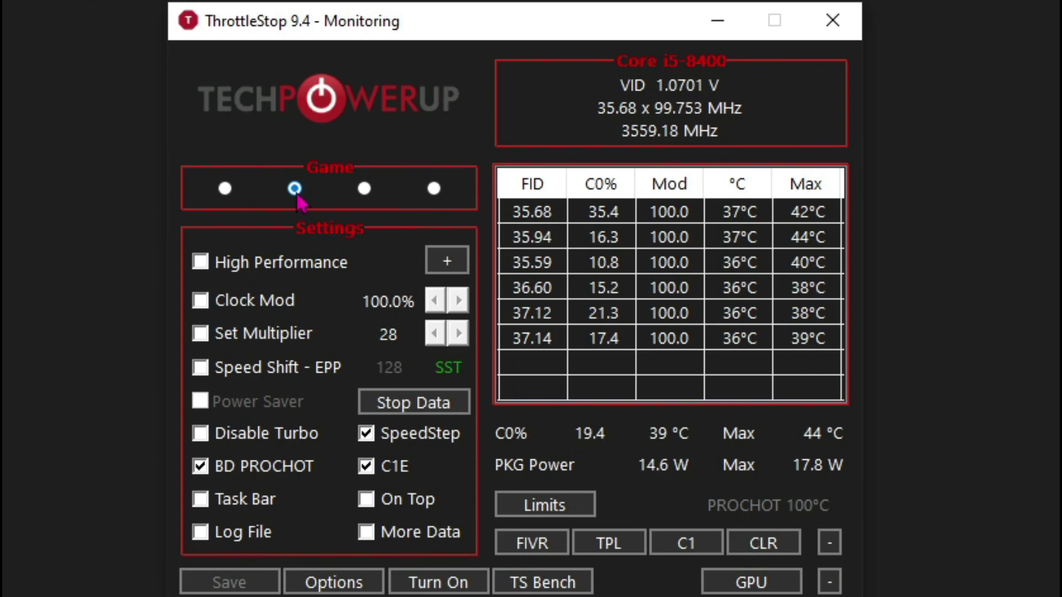
pyautogui.click(200, 261)
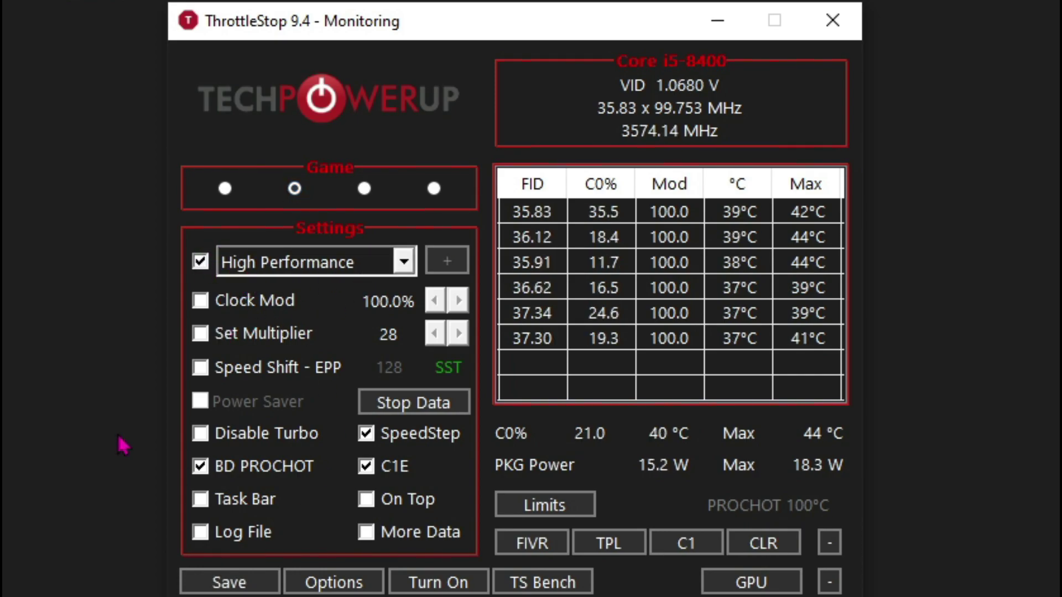
pyautogui.click(430, 582)
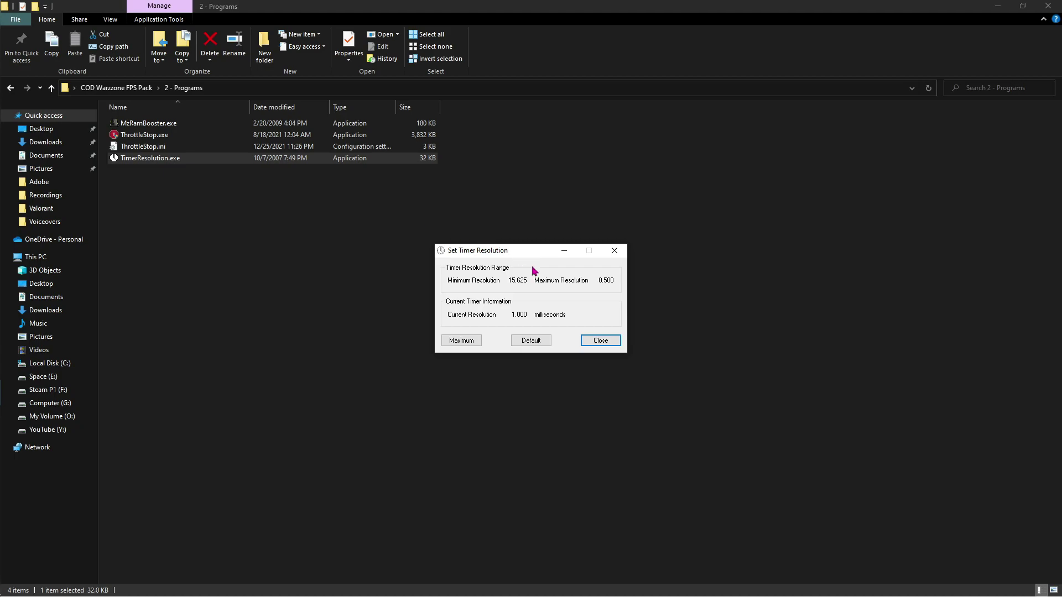
pyautogui.click(471, 343)
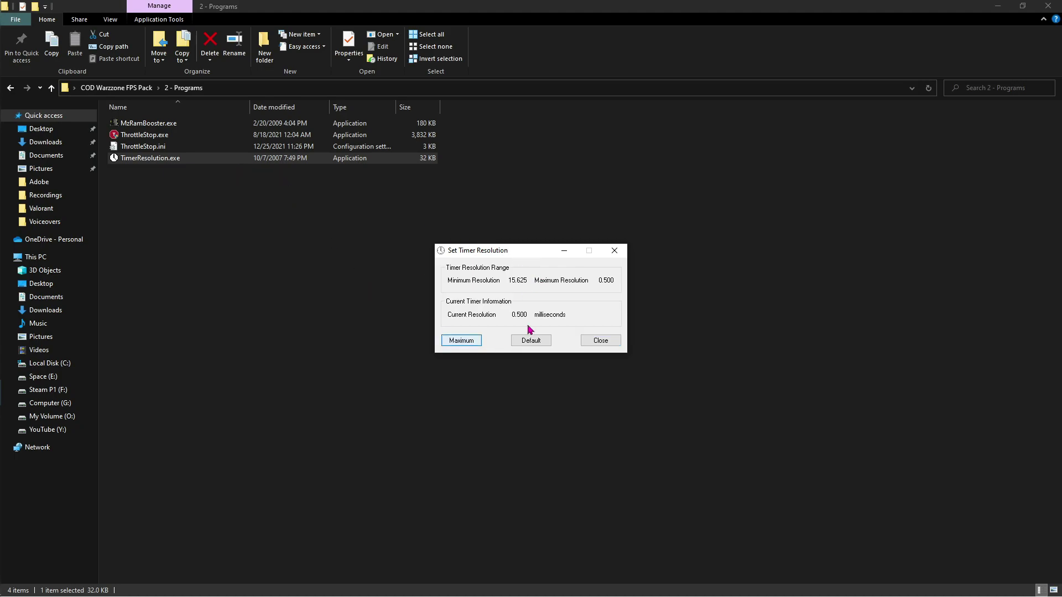
pyautogui.click(615, 252)
# Apply Adjust for best performance in the visual effects, keeping only Show thumbnails instead of icons
pyautogui.click(116, 88)
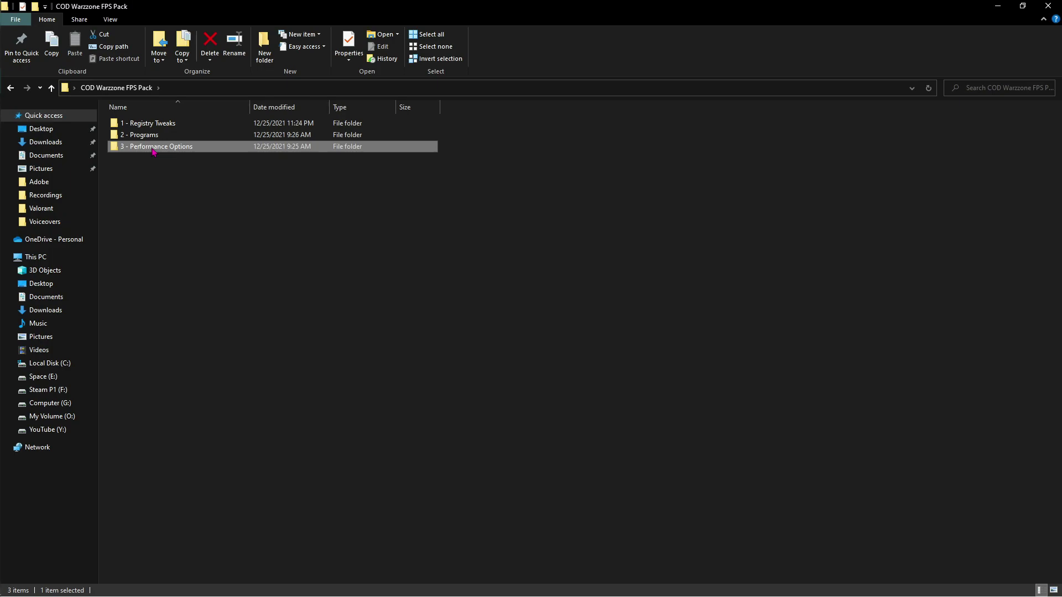
pyautogui.doubleClick(143, 146)
pyautogui.doubleClick(144, 127)
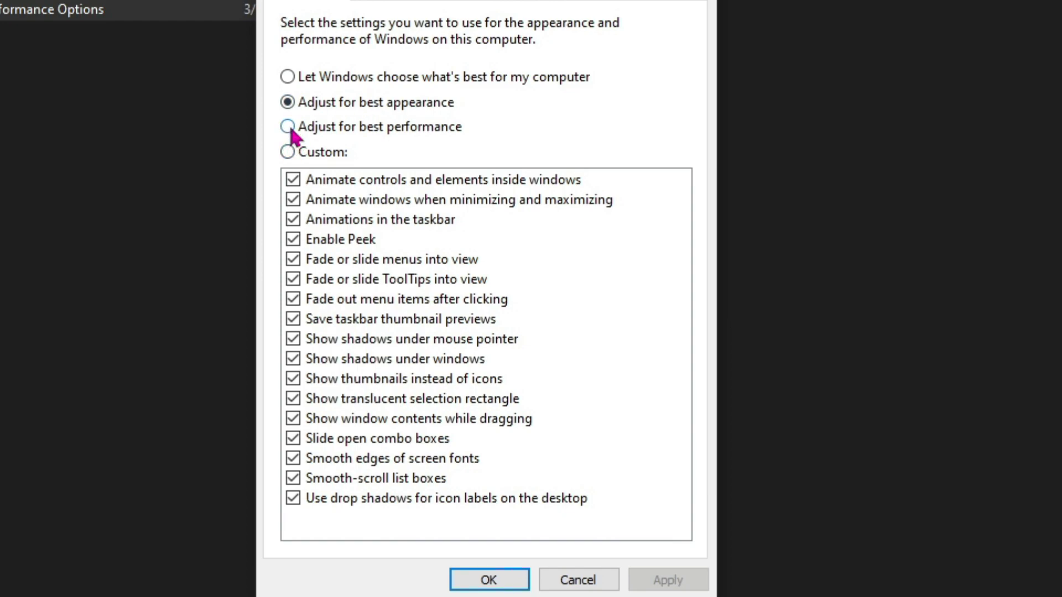
pyautogui.click(289, 126)
pyautogui.click(392, 387)
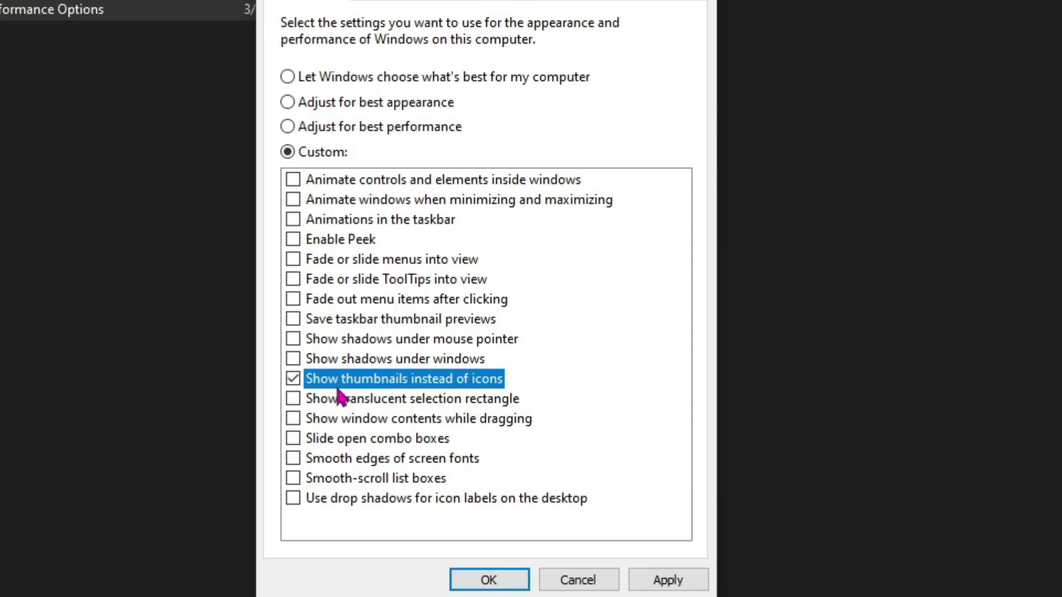
pyautogui.click(668, 579)
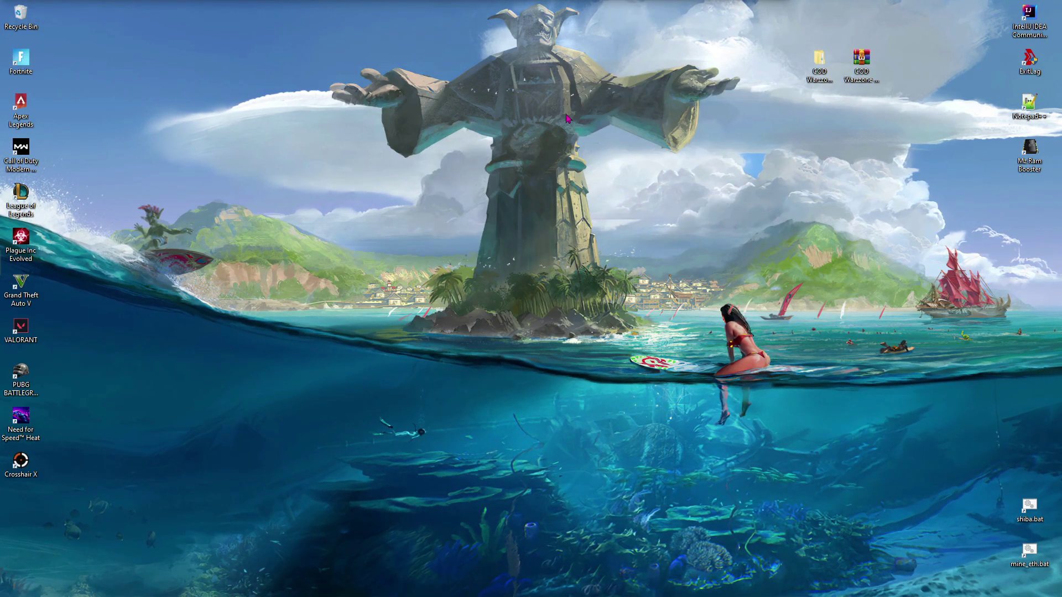
# Confirm Game Mode is On in Gaming settings and go to Graphics settings
pyautogui.click(381, 192)
pyautogui.press('super')
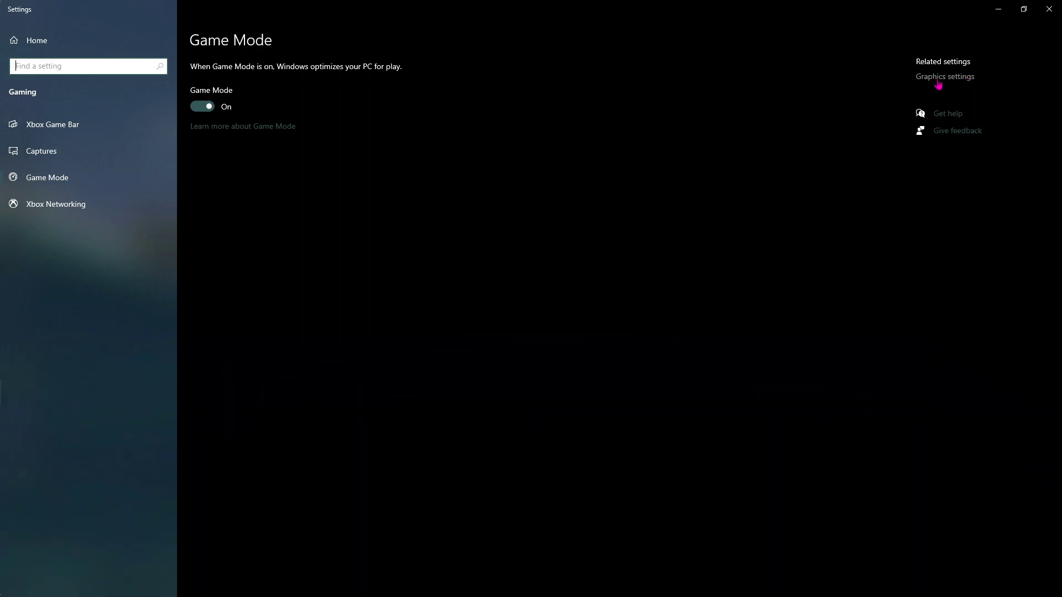
pyautogui.click(939, 84)
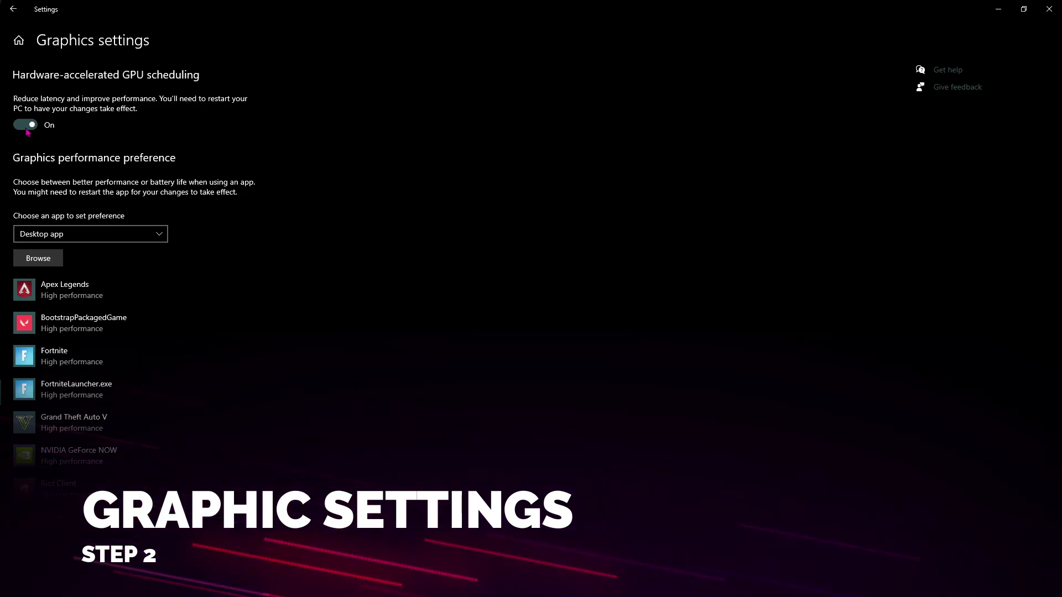
# Add O:\Call of Duty Modern Warfare\ModernWarfare.exe to the graphics list and set it to High performance
pyautogui.click(37, 263)
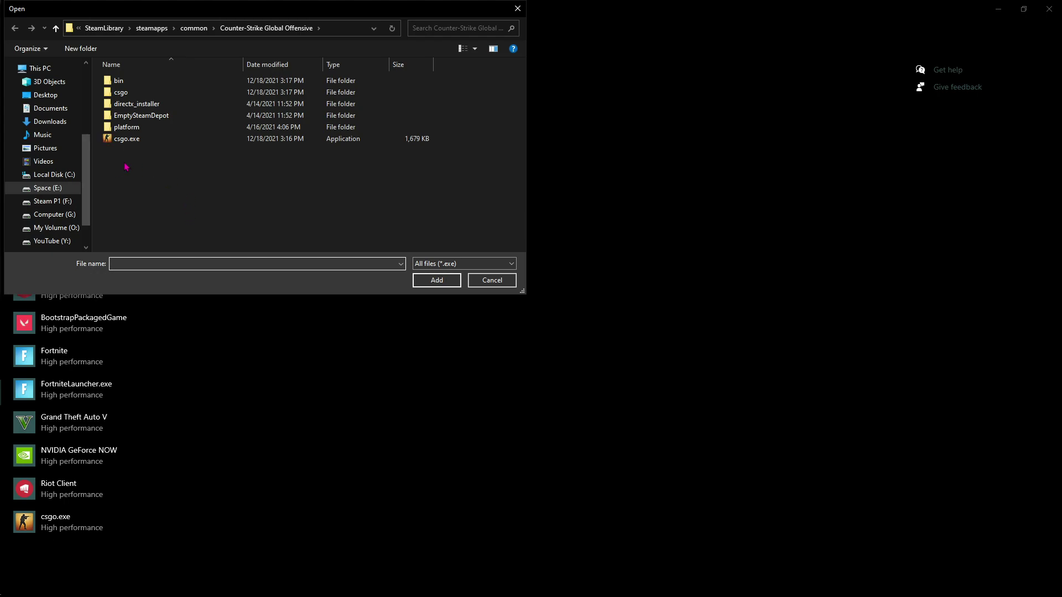
pyautogui.click(71, 227)
pyautogui.doubleClick(146, 92)
pyautogui.click(133, 162)
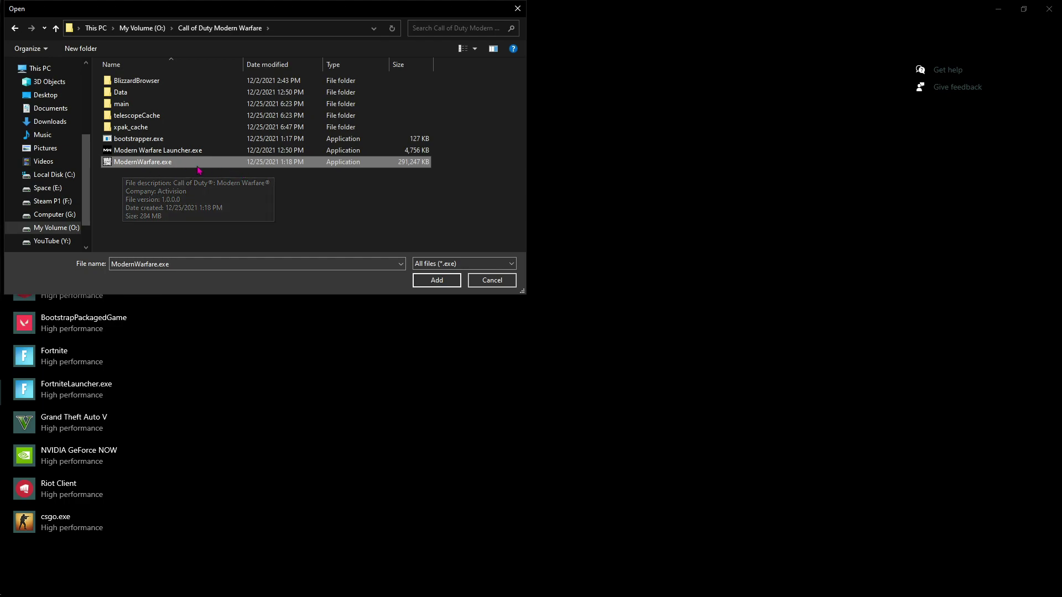
pyautogui.click(436, 280)
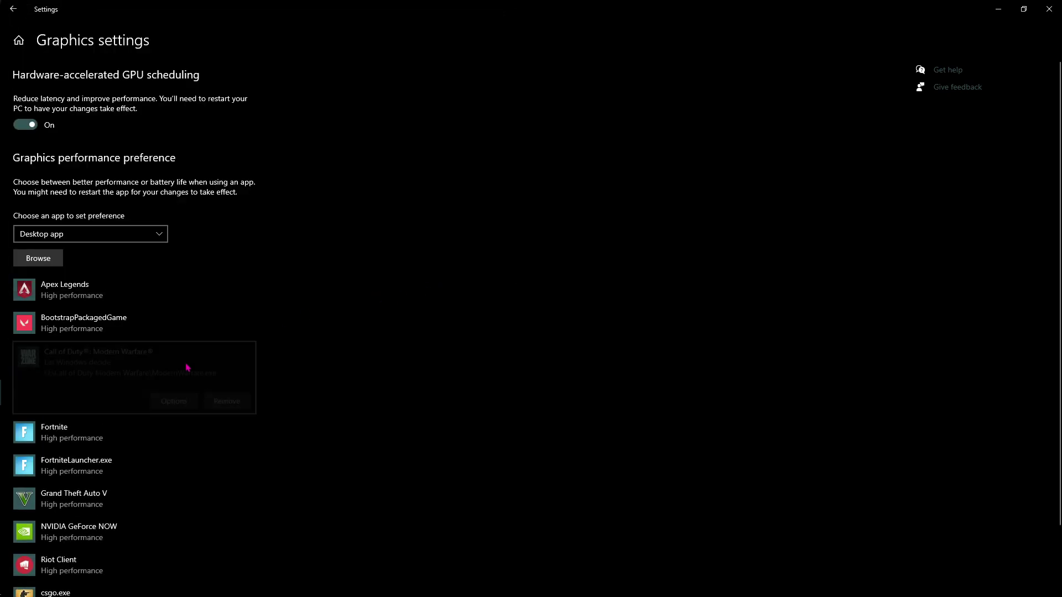
pyautogui.click(172, 405)
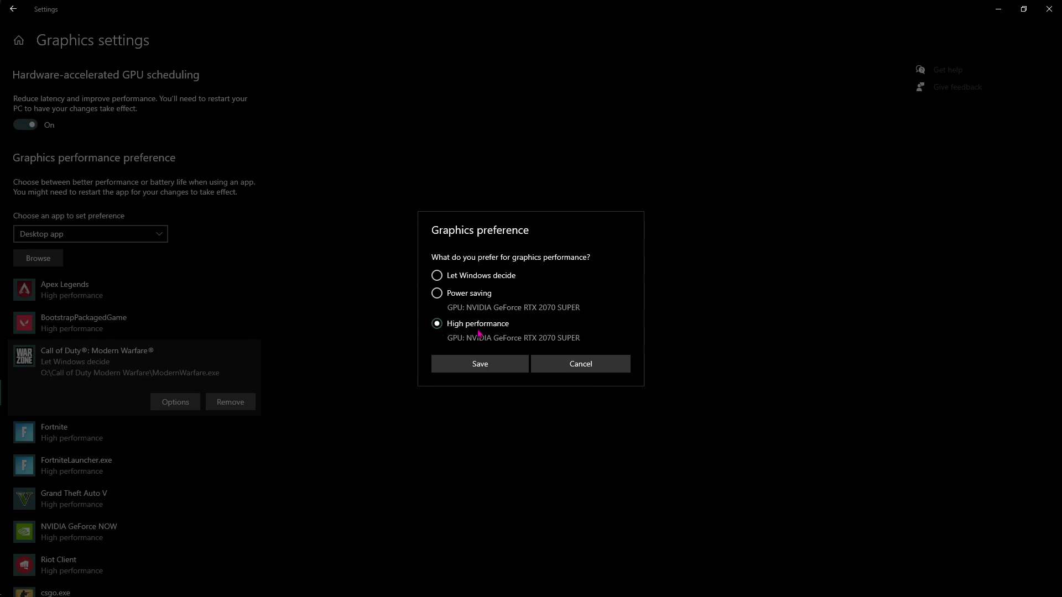
pyautogui.click(477, 365)
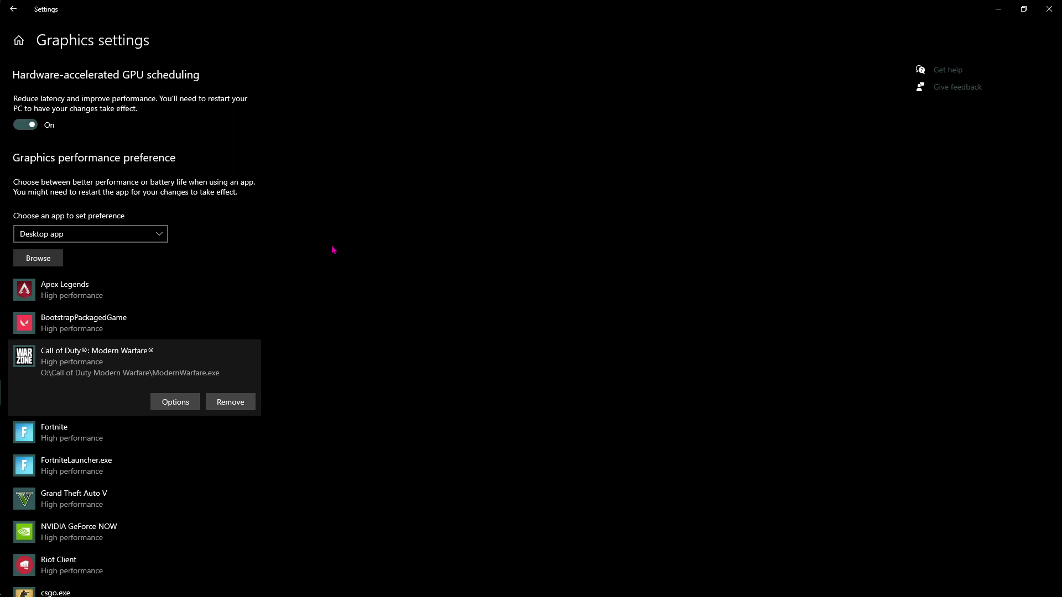
# Keep the main display's refresh rate at 239.964 Hz in Advanced display settings
pyautogui.hotkey('alt', 'Left')
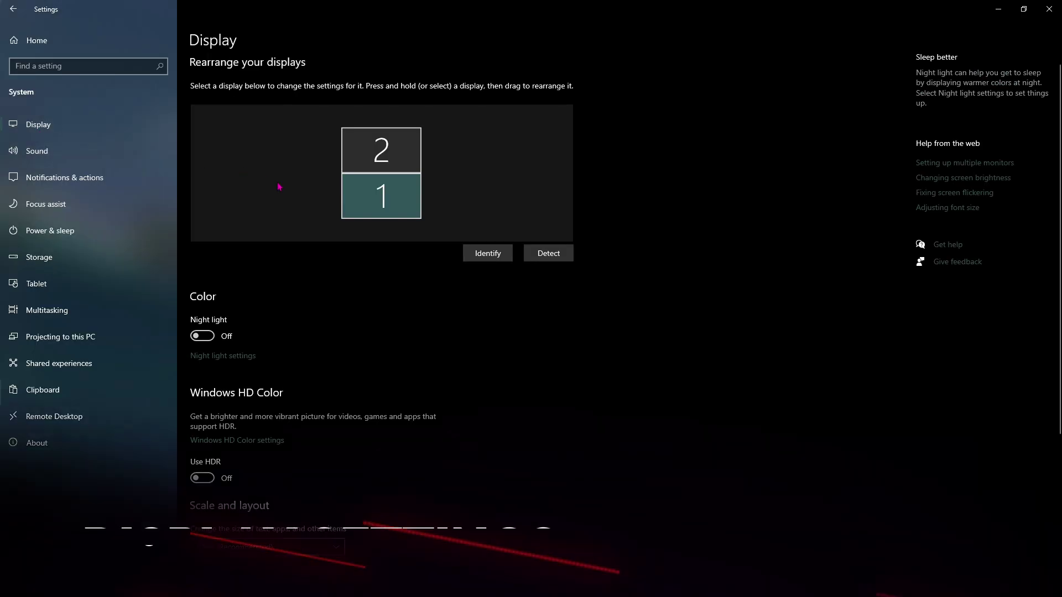
pyautogui.scroll(-5, 279, 185)
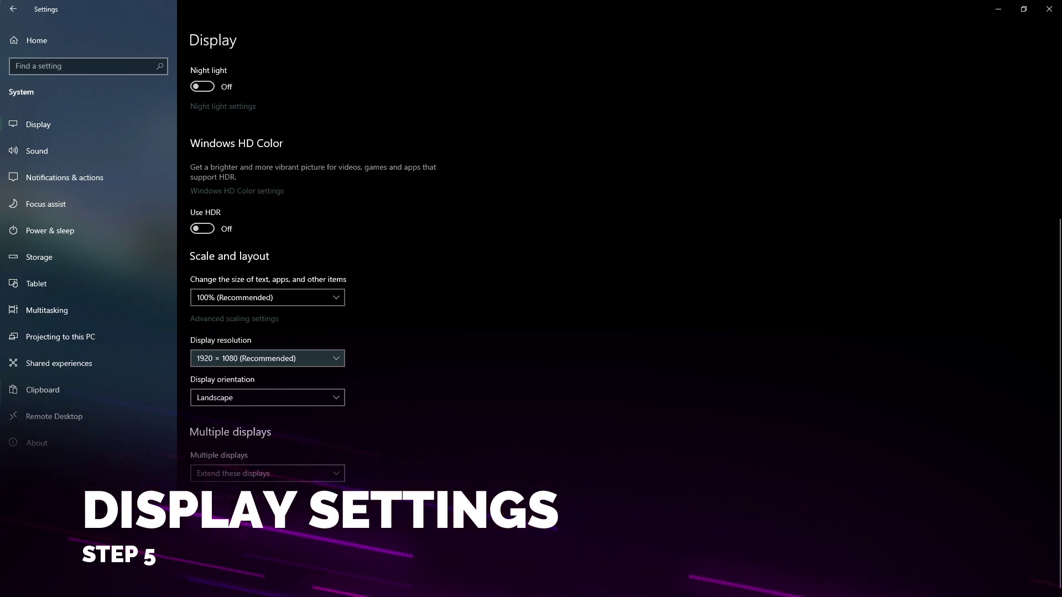
pyautogui.click(238, 523)
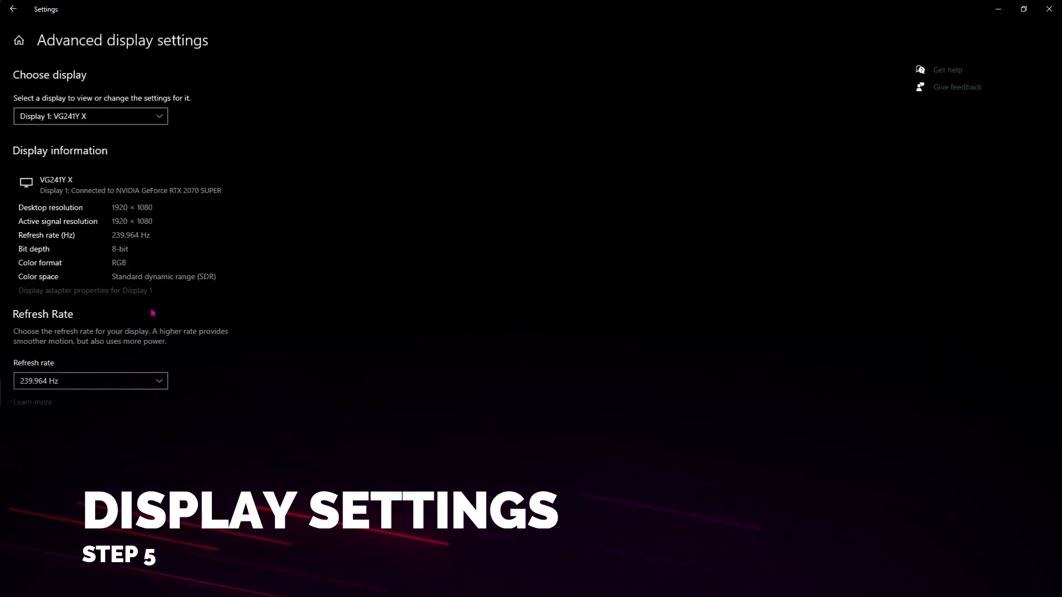
pyautogui.click(74, 380)
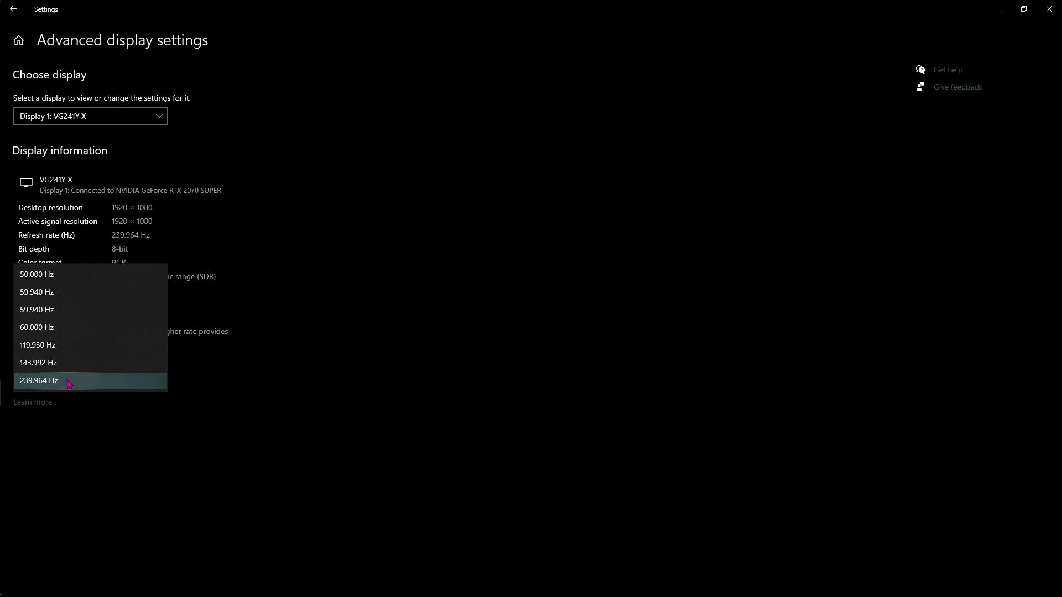
pyautogui.click(70, 381)
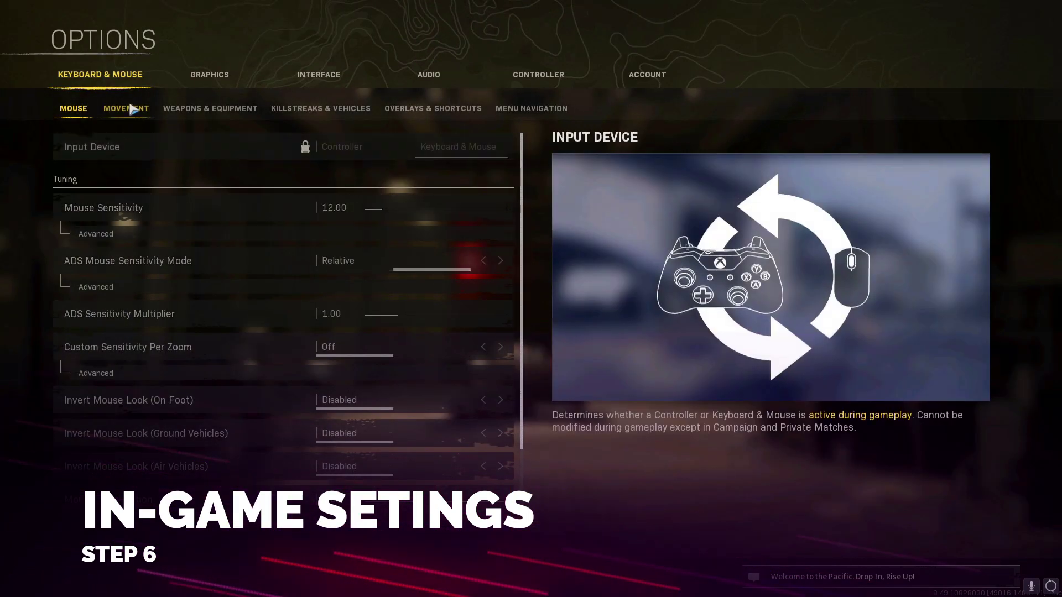
# In Warzone's Graphics > Display options, keep 240 refresh rate and set render resolution to 66 (1267 x 713)
pyautogui.click(222, 79)
pyautogui.click(76, 108)
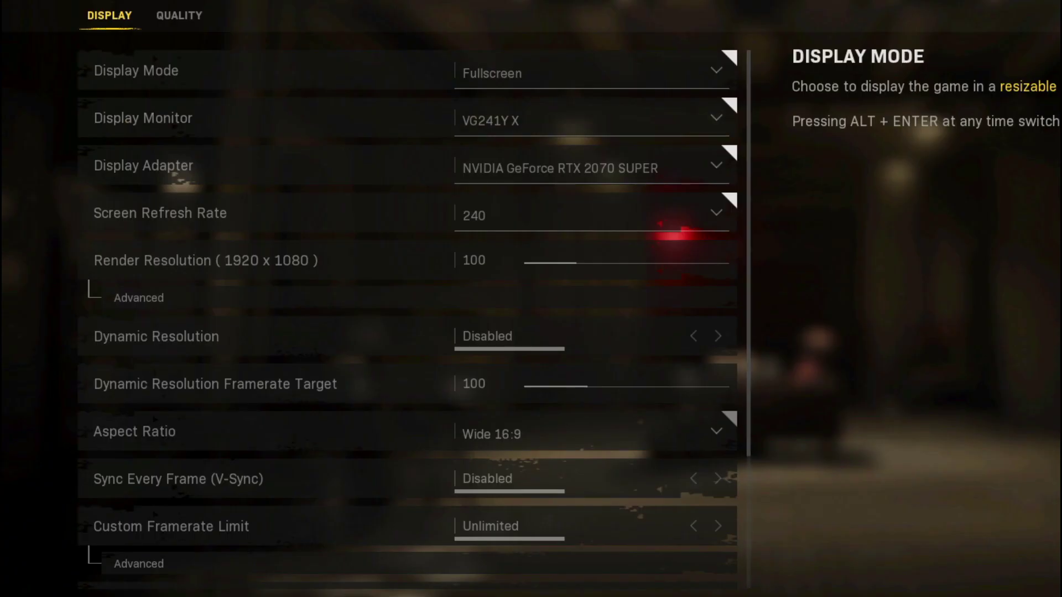
pyautogui.click(536, 168)
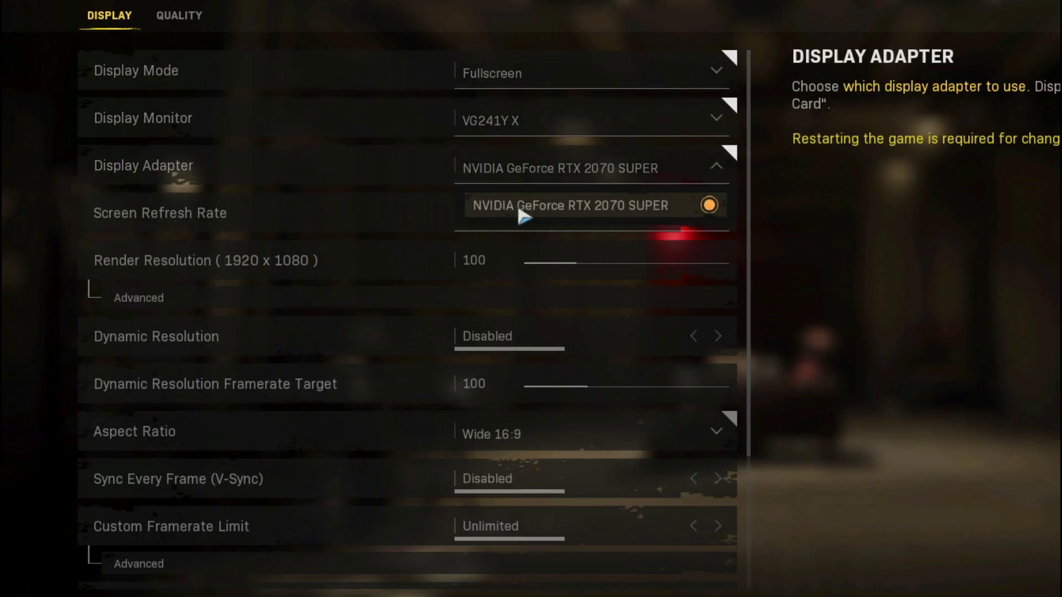
pyautogui.click(533, 227)
pyautogui.click(534, 227)
pyautogui.scroll(-3, 399, 276)
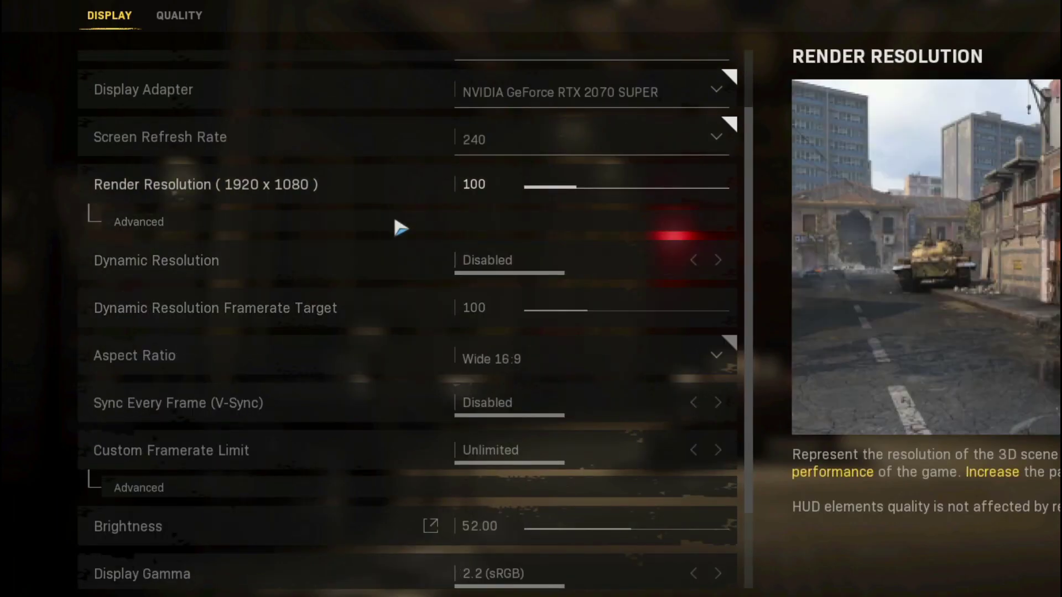
pyautogui.moveTo(575, 158); pyautogui.dragTo(516, 143)
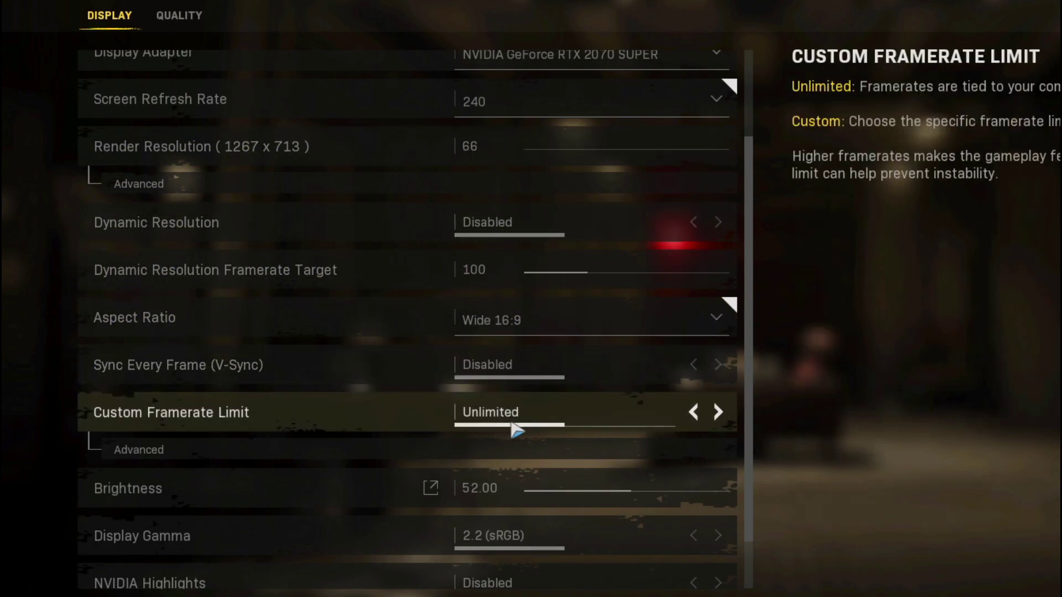
pyautogui.scroll(-1, 346, 420)
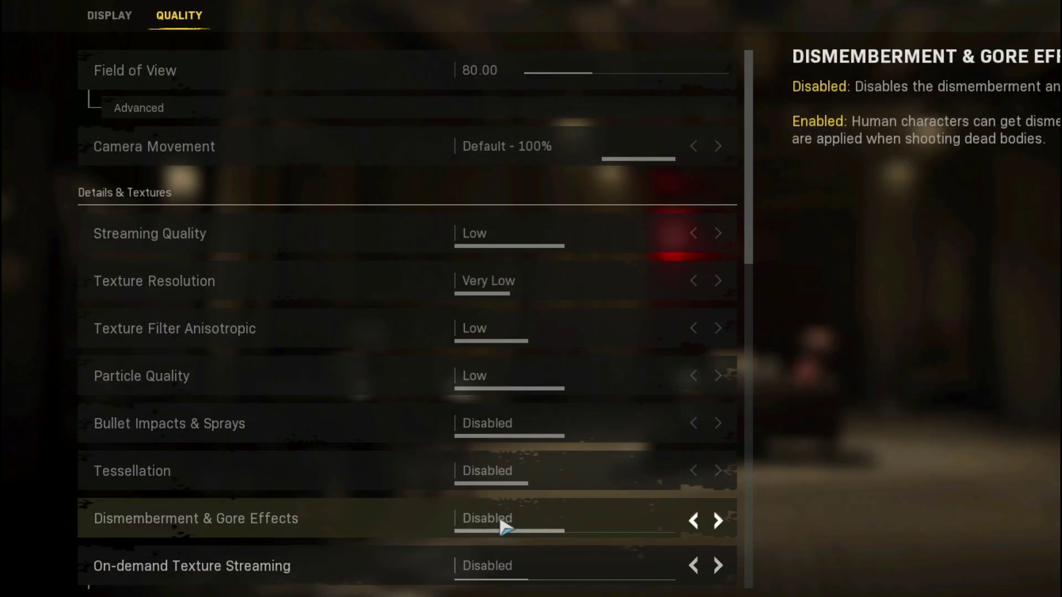
# Scroll through the Quality settings, confirming Anti-Aliasing Off and Shadow Map Resolution Low
pyautogui.scroll(-10, 504, 525)
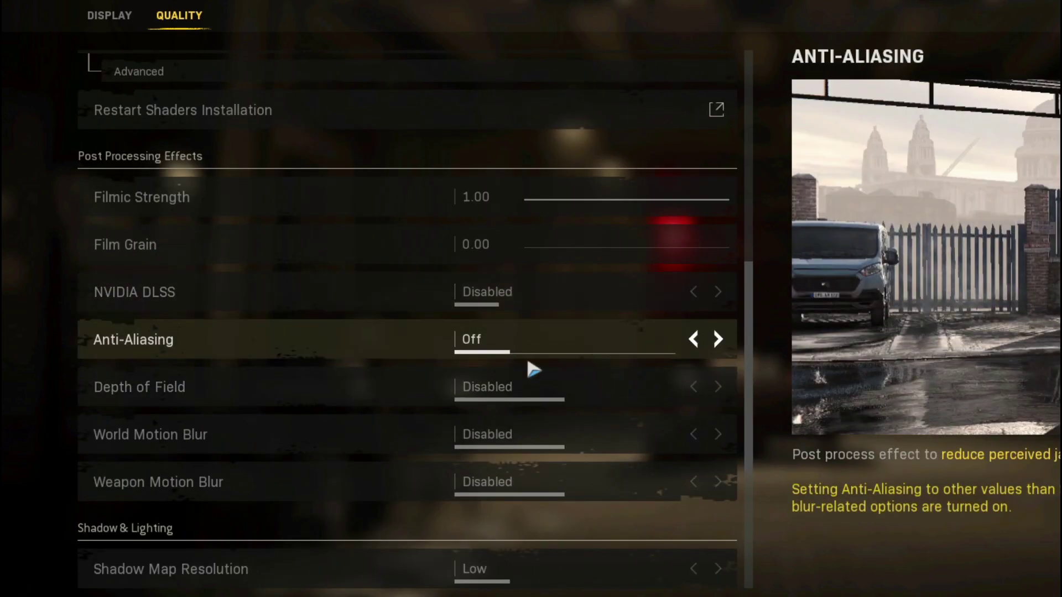
pyautogui.scroll(-5, 525, 475)
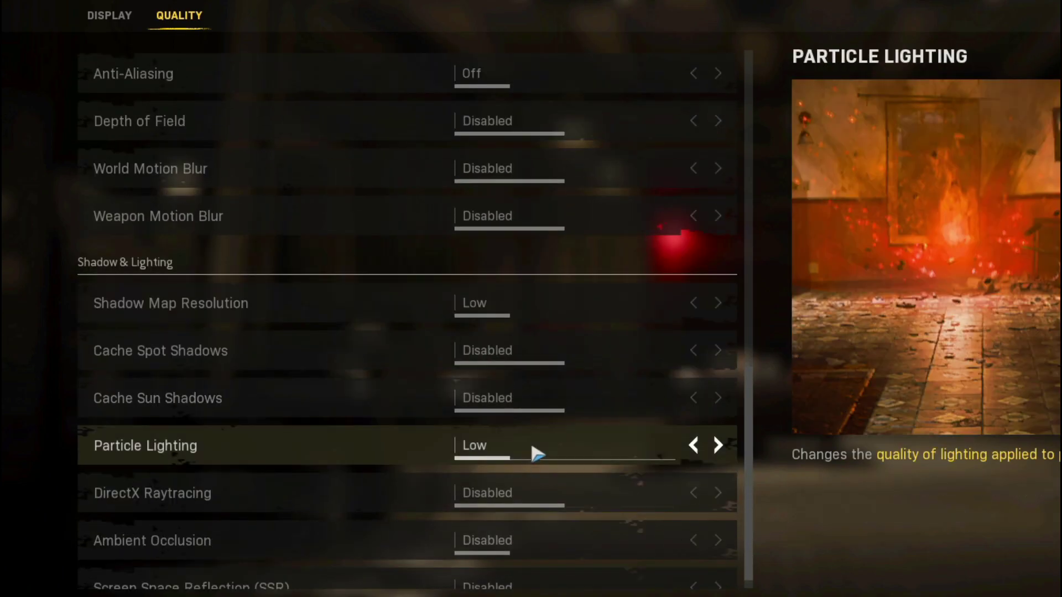
pyautogui.scroll(-1, 528, 476)
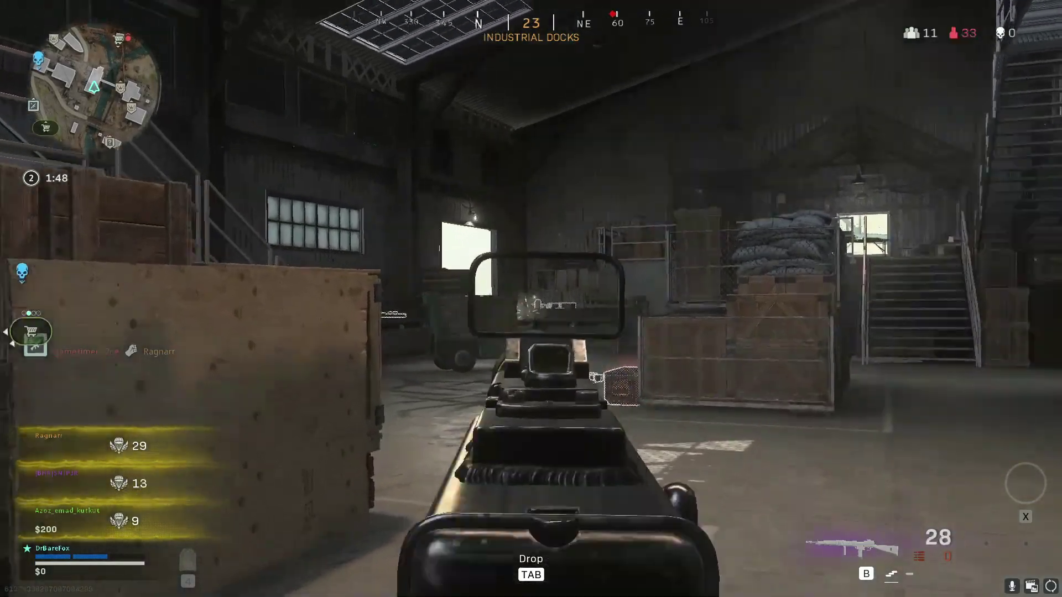
# Walk to the Industrial Docks supply box, loot it, grab the flash grenade and head to the balcony
pyautogui.press('w')
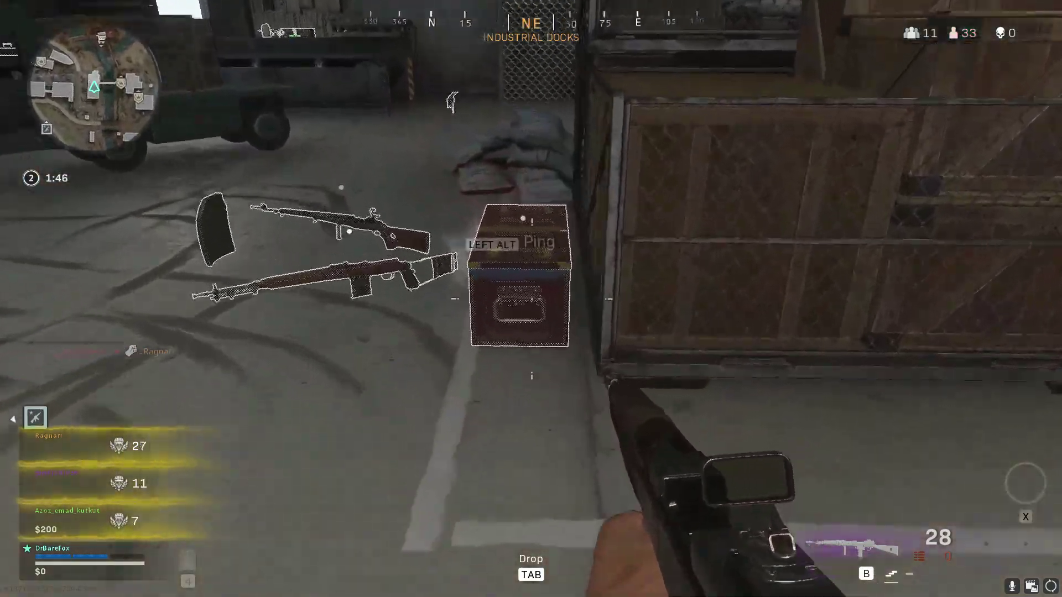
pyautogui.press('s')
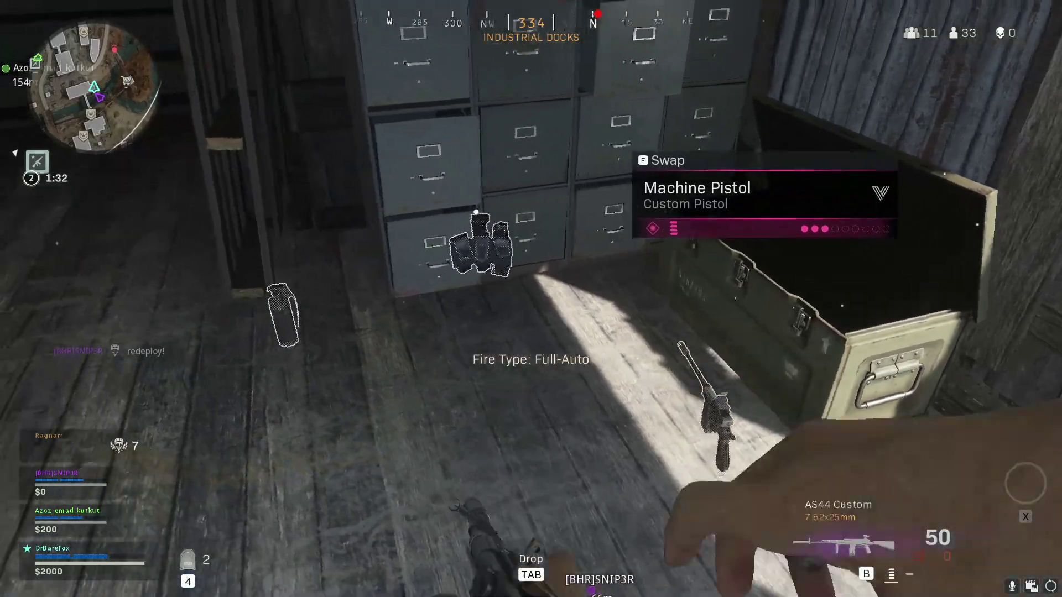
pyautogui.press('f')
pyautogui.press('w')
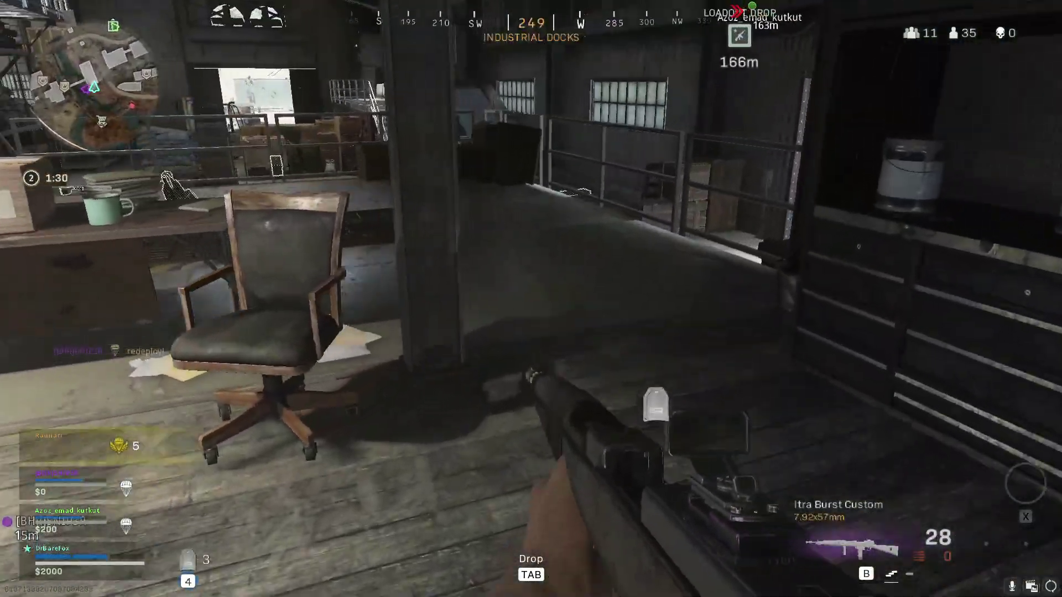